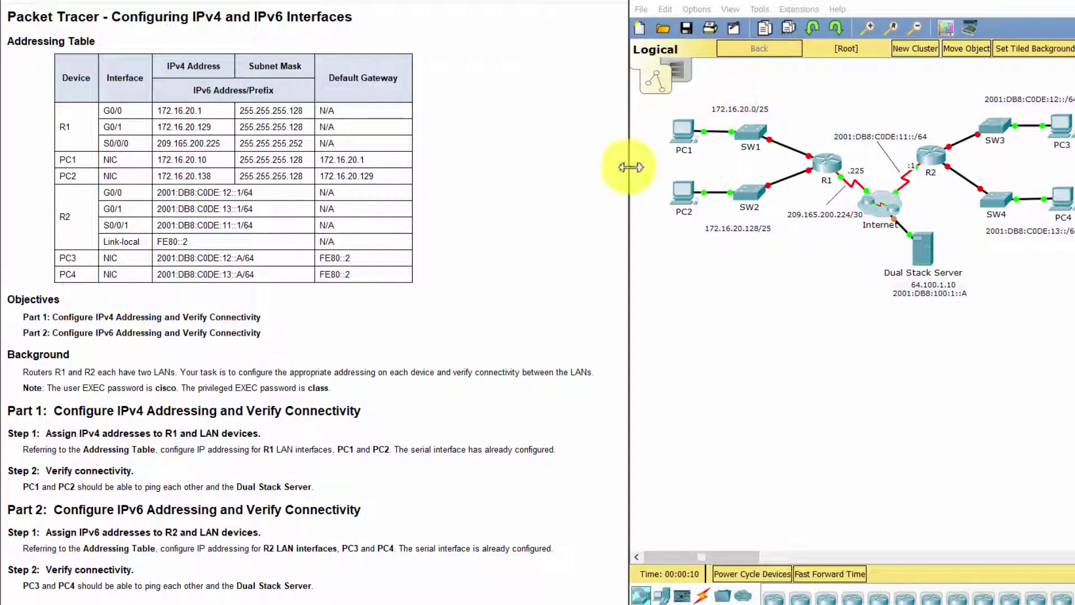
Step: Read through the lab title and Background paragraph
{"action": "left_click_drag", "start_coordinate": [112, 17], "coordinate": [358, 18]}
{"action": "left_click", "coordinate": [454, 83]}
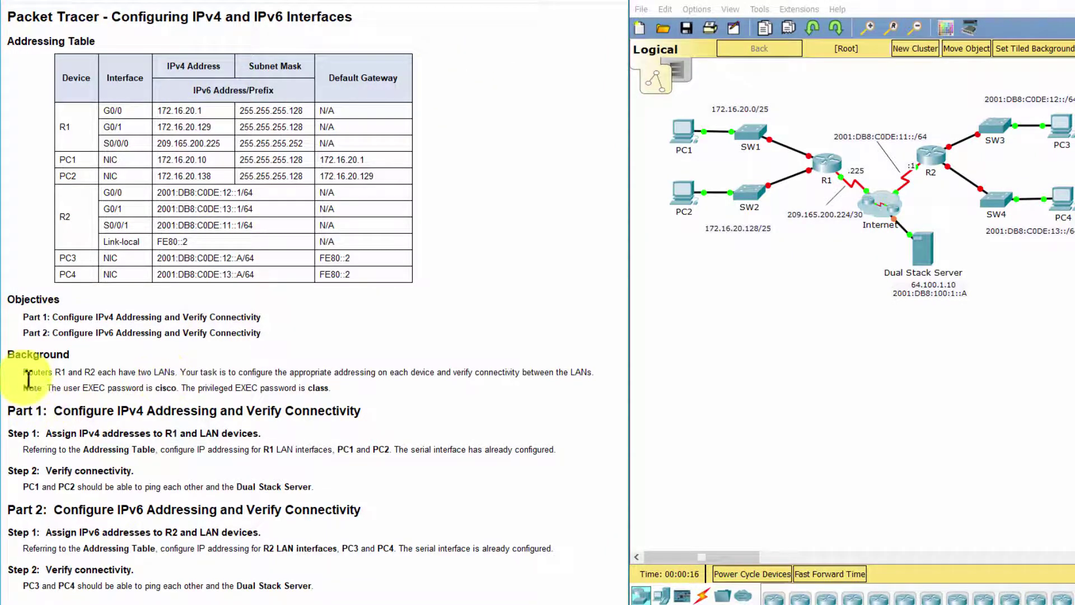
{"action": "left_click_drag", "start_coordinate": [23, 372], "coordinate": [603, 397]}
{"action": "left_click", "coordinate": [603, 398]}
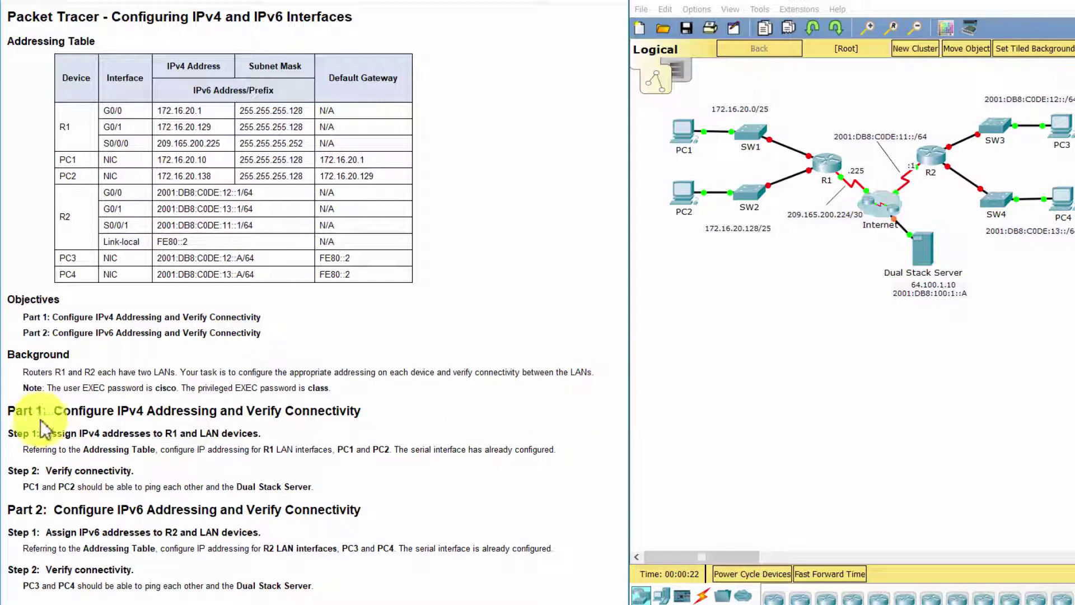
Step: Review the Part 1 R1 addressing instructions and bring up router R1's device window
{"action": "left_click_drag", "start_coordinate": [10, 420], "coordinate": [364, 413]}
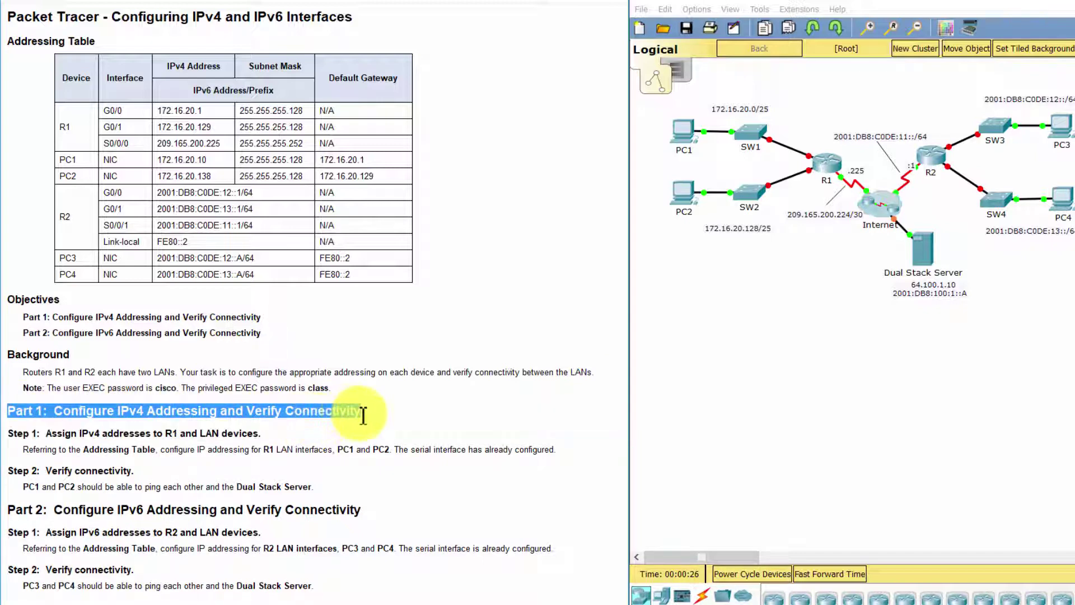
{"action": "left_click", "coordinate": [353, 438]}
{"action": "left_click_drag", "start_coordinate": [7, 441], "coordinate": [275, 451]}
{"action": "left_click", "coordinate": [283, 436]}
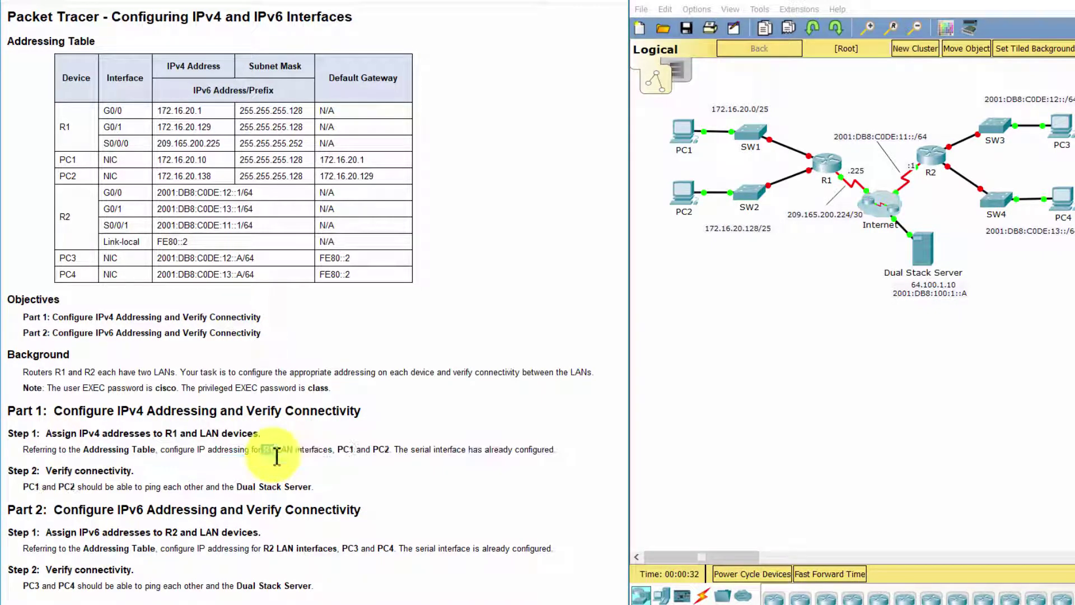
{"action": "left_click", "coordinate": [828, 162]}
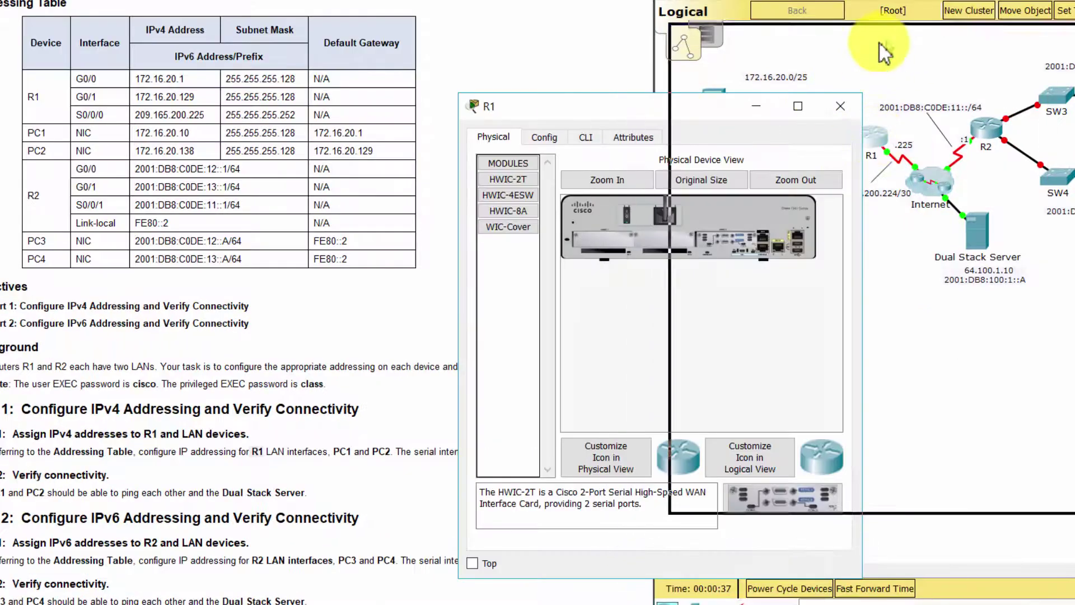
Step: Log in to R1's CLI with its passwords, enable, and enter global configuration mode
{"action": "left_click_drag", "start_coordinate": [885, 53], "coordinate": [886, 55]}
{"action": "left_click_drag", "start_coordinate": [1064, 512], "coordinate": [1063, 561]}
{"action": "left_click", "coordinate": [804, 66]}
{"action": "key", "text": "Return"}
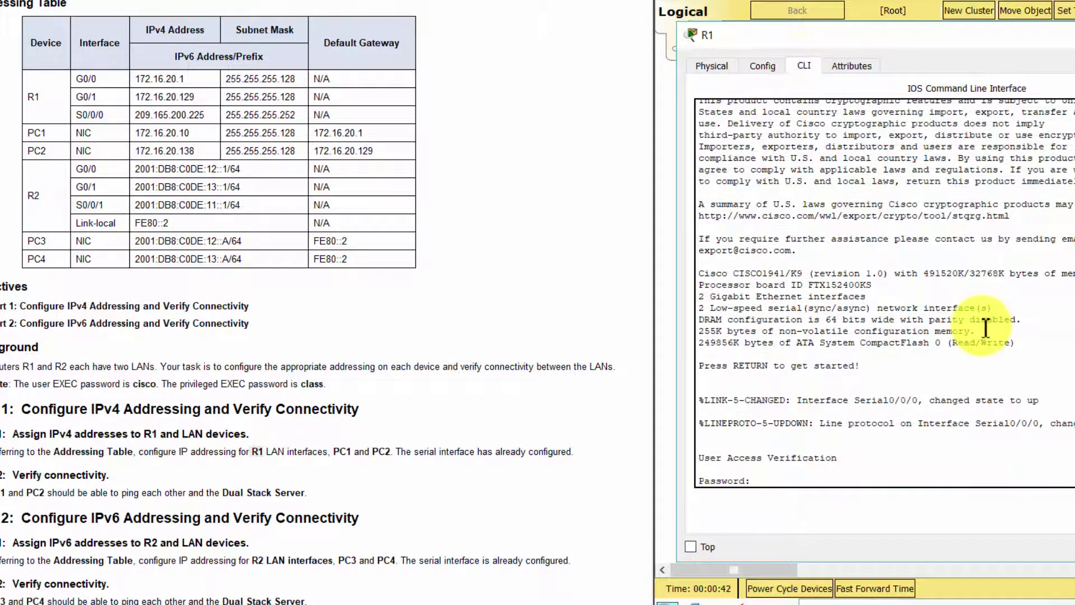
{"action": "key", "text": "Return"}
{"action": "type", "text": "cisco"}
{"action": "key", "text": "Return"}
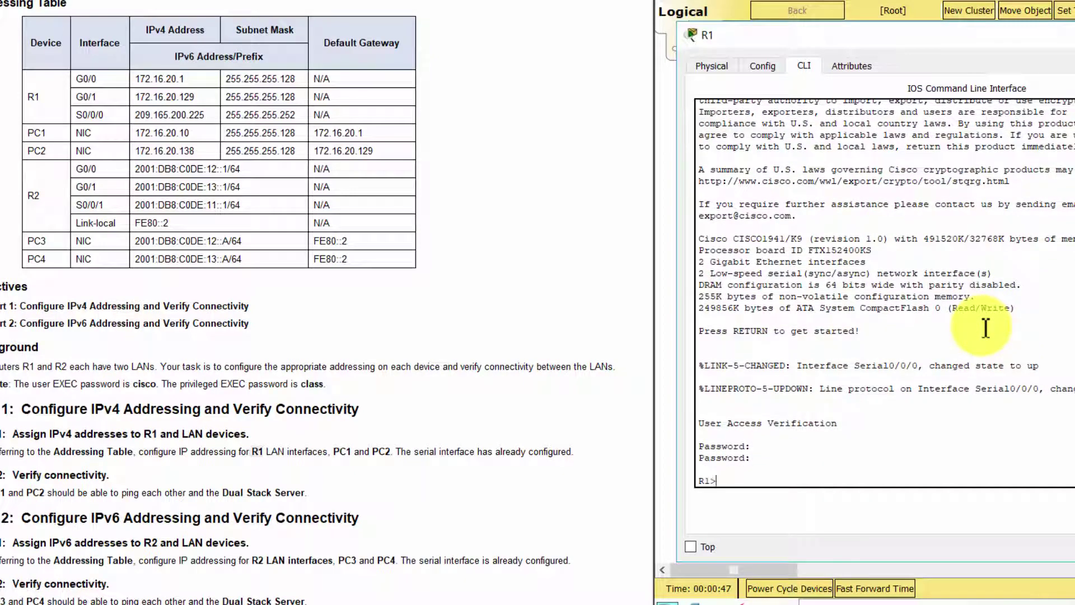
{"action": "type", "text": "ena"}
{"action": "key", "text": "Return"}
{"action": "type", "text": "class"}
{"action": "key", "text": "Return"}
{"action": "type", "text": "conf"}
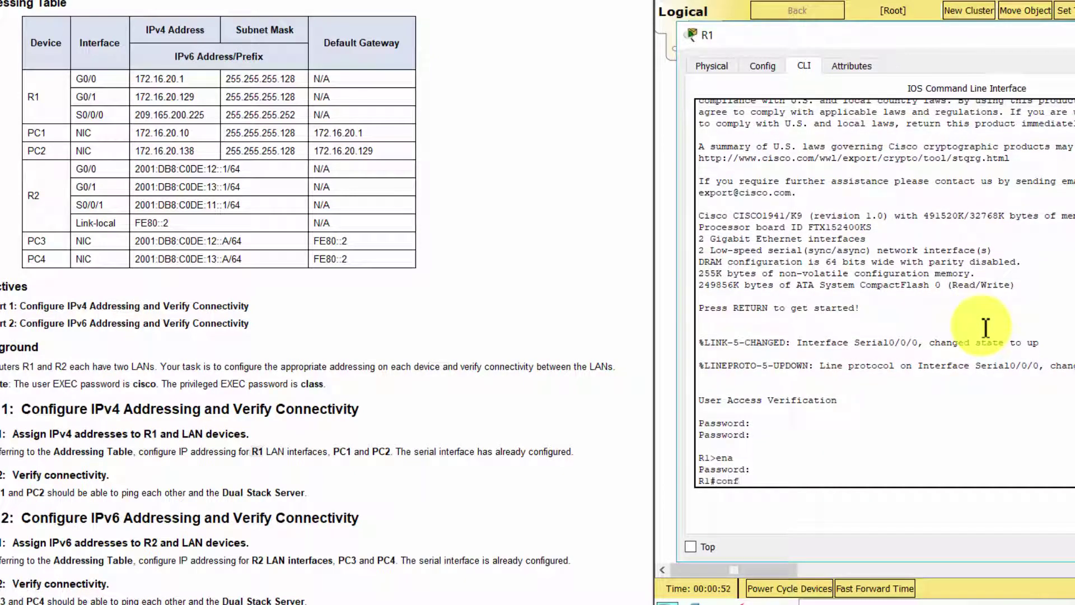
{"action": "type", "text": " t"}
{"action": "key", "text": "Return"}
Step: Give G0/0 the address 172.16.20.1 255.255.255.128 and bring it up
{"action": "left_click_drag", "start_coordinate": [77, 78], "coordinate": [301, 85]}
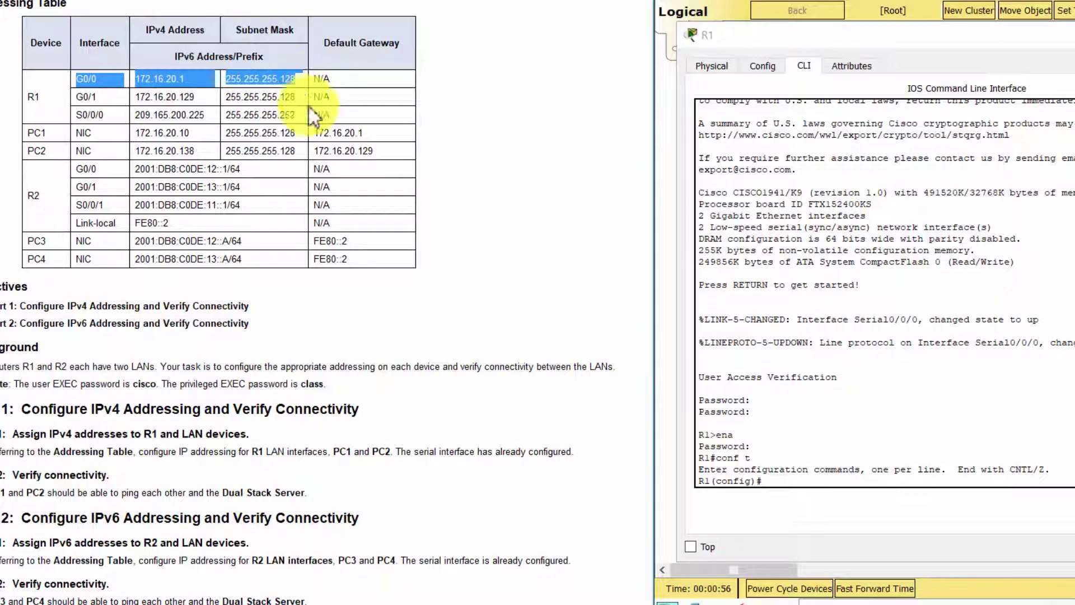
{"action": "left_click", "coordinate": [847, 475]}
{"action": "type", "text": "interface g0/0"}
{"action": "key", "text": "Return"}
{"action": "type", "text": "ip address 172.16.20.1 2"}
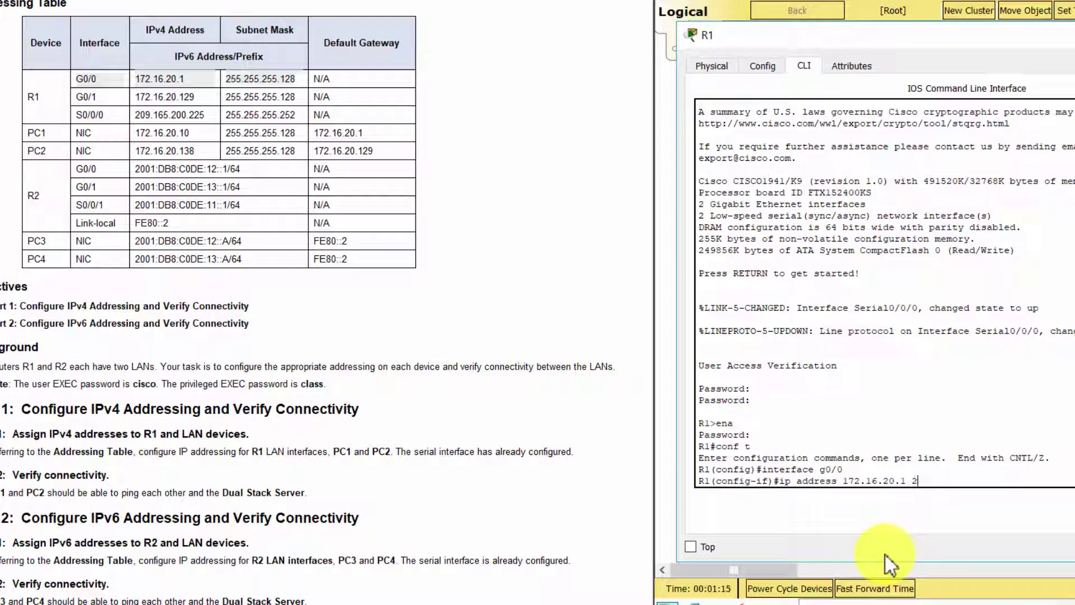
{"action": "type", "text": "55.255.255.128"}
{"action": "key", "text": "Return"}
{"action": "left_click", "coordinate": [918, 11]}
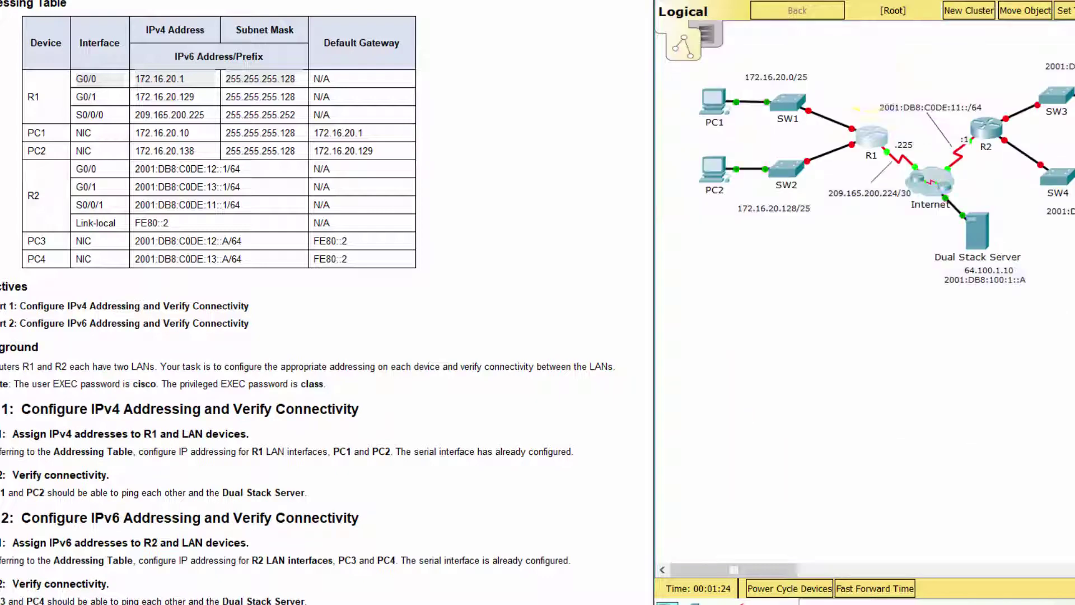
{"action": "left_click", "coordinate": [880, 141]}
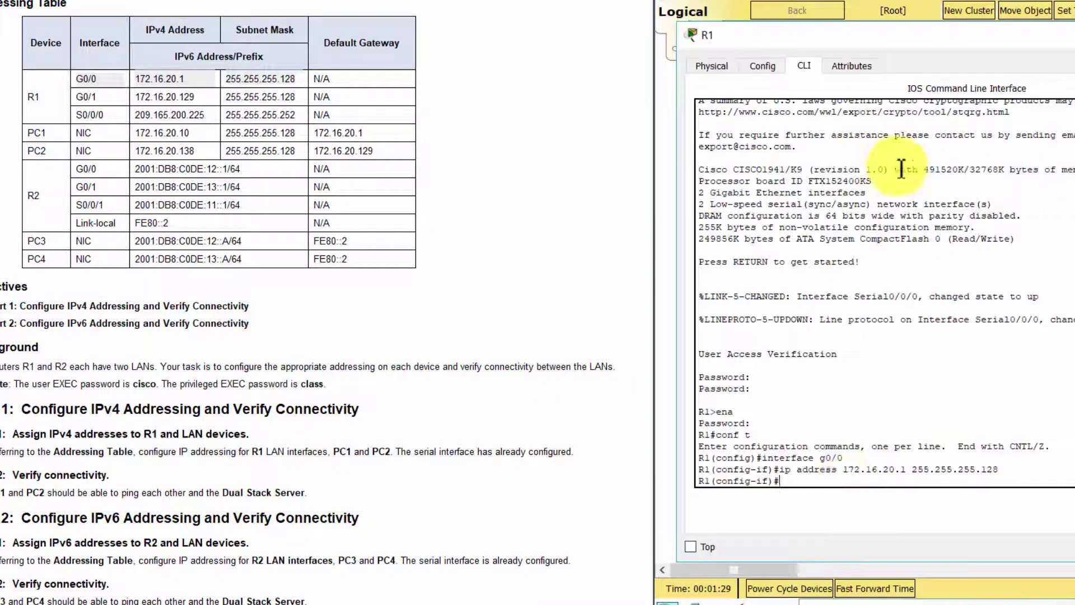
{"action": "key", "text": "Return"}
Step: Give G0/1 the address 172.16.20.129 255.255.255.128 and enable it with no shut
{"action": "left_click", "coordinate": [983, 11]}
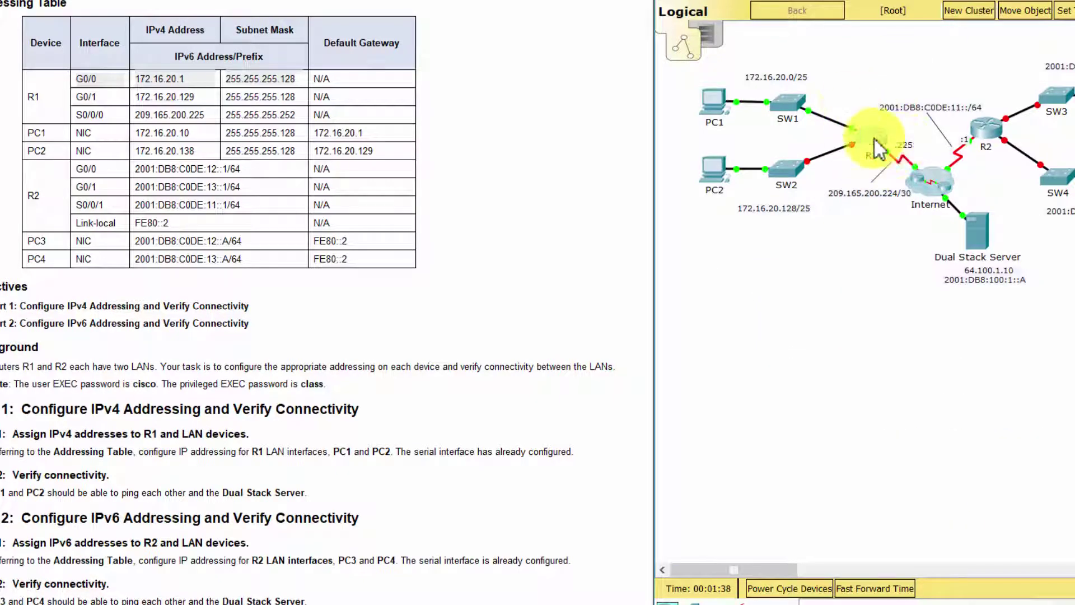
{"action": "left_click", "coordinate": [879, 147]}
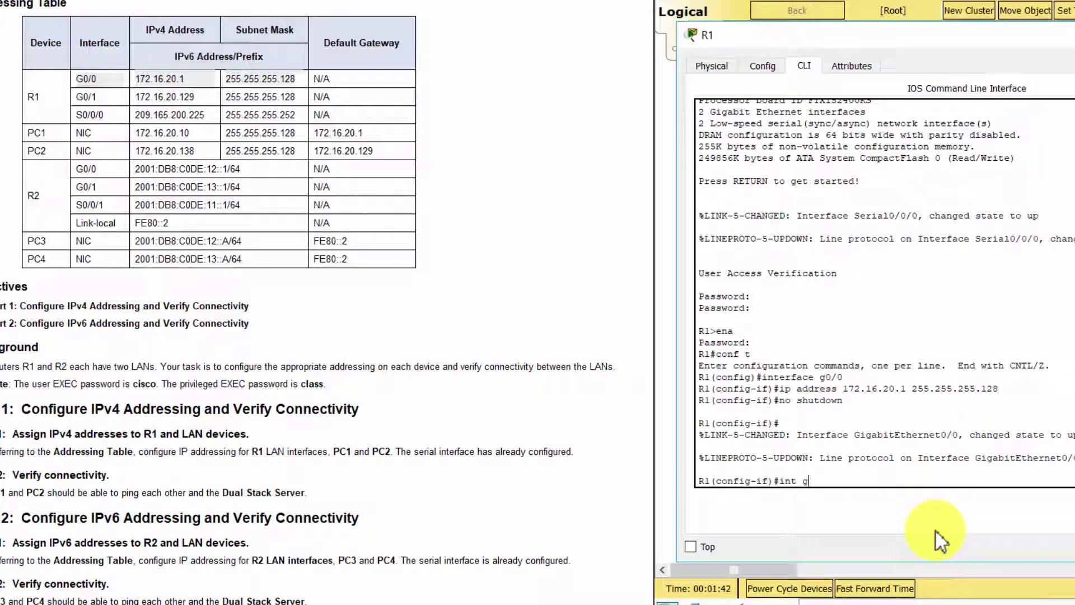
{"action": "key", "text": "Return"}
{"action": "left_click_drag", "start_coordinate": [75, 97], "coordinate": [295, 96]}
{"action": "left_click", "coordinate": [829, 483]}
{"action": "type", "text": "ip"}
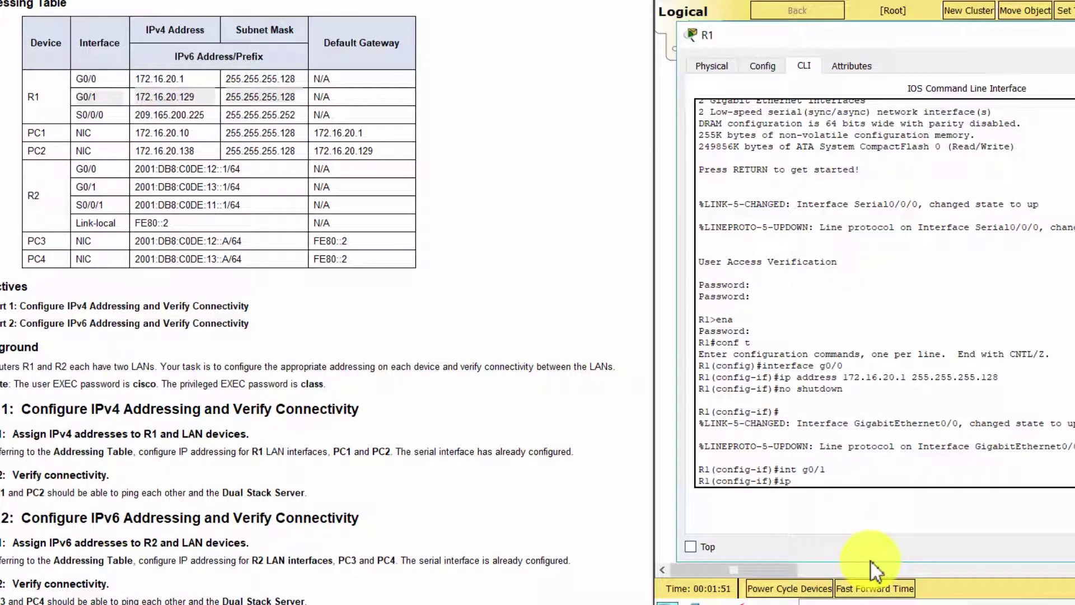
{"action": "type", "text": " add 172.16.20.129 255.255.255.12"}
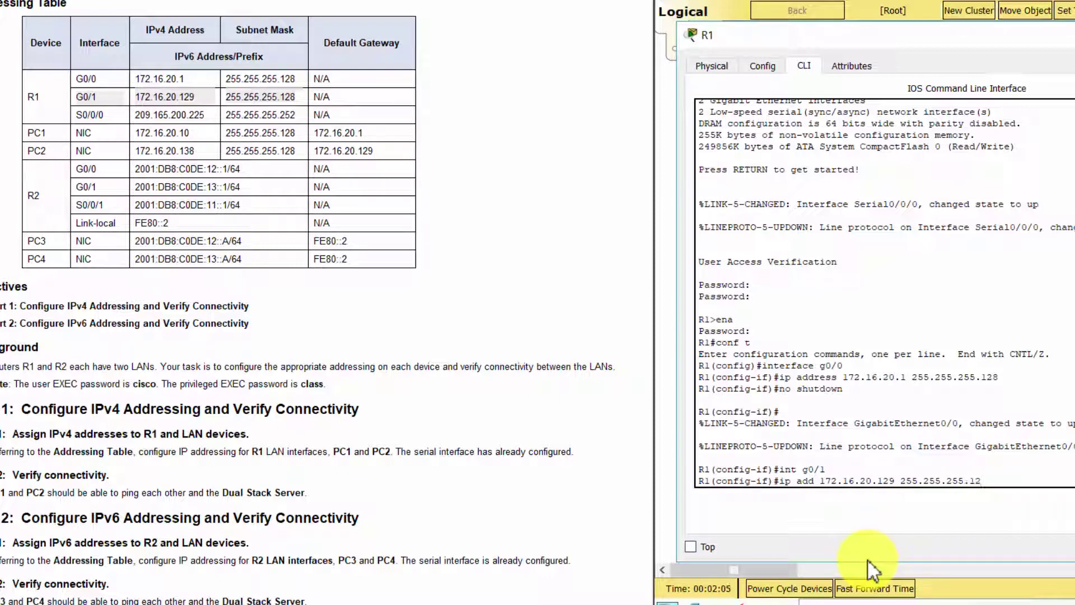
{"action": "type", "text": "8"}
{"action": "key", "text": "Return"}
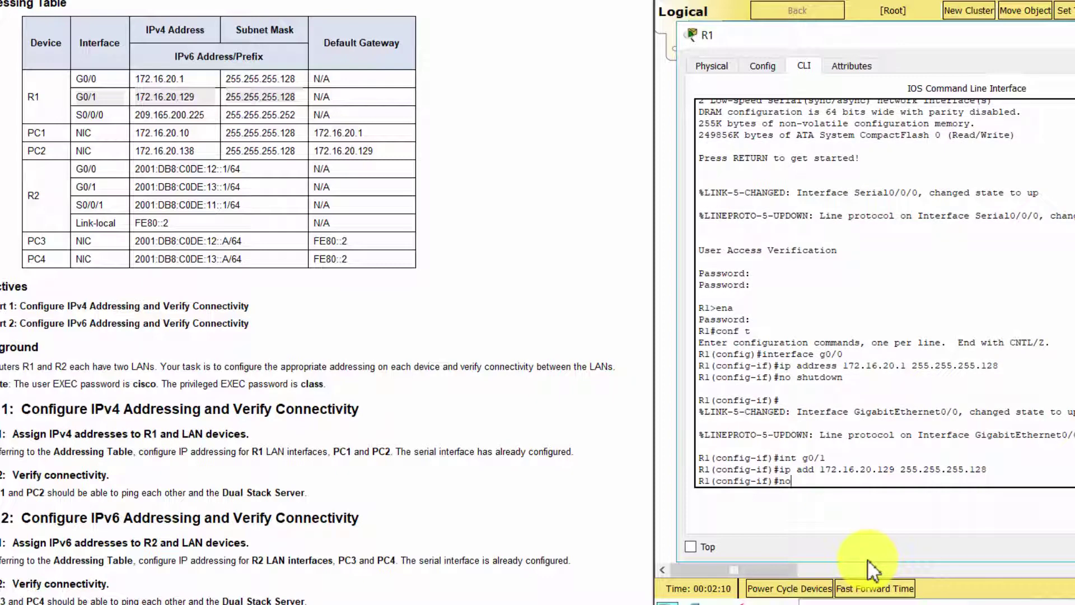
{"action": "type", "text": "no shut"}
{"action": "key", "text": "Return"}
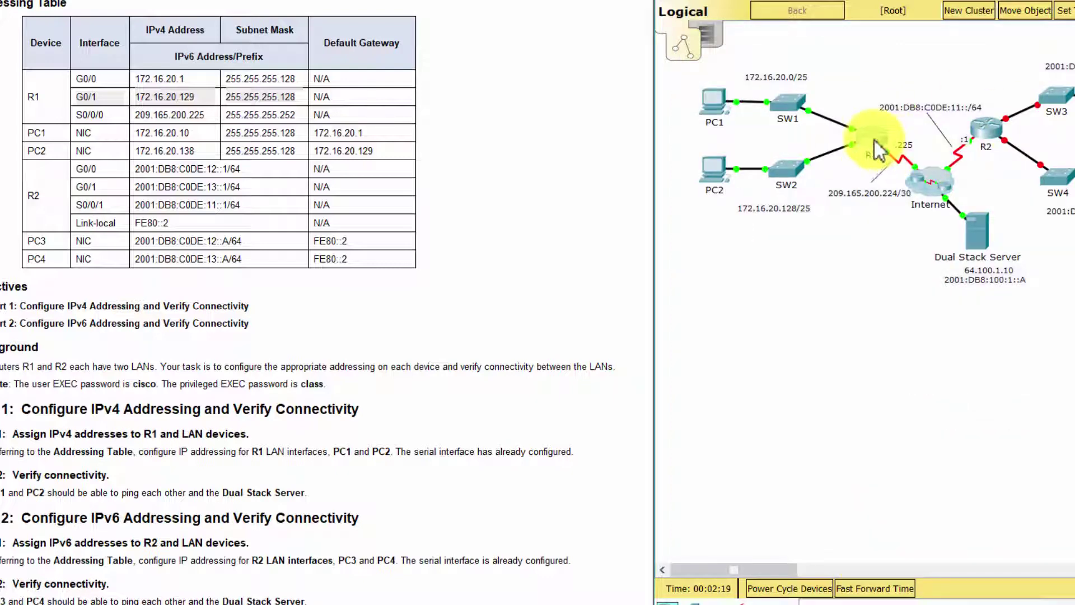
Step: On R1, assign S0/0/0 209.165.200.225 255.255.255.252 and enable it with no shut
{"action": "left_click", "coordinate": [882, 134]}
{"action": "left_click_drag", "start_coordinate": [135, 115], "coordinate": [302, 115]}
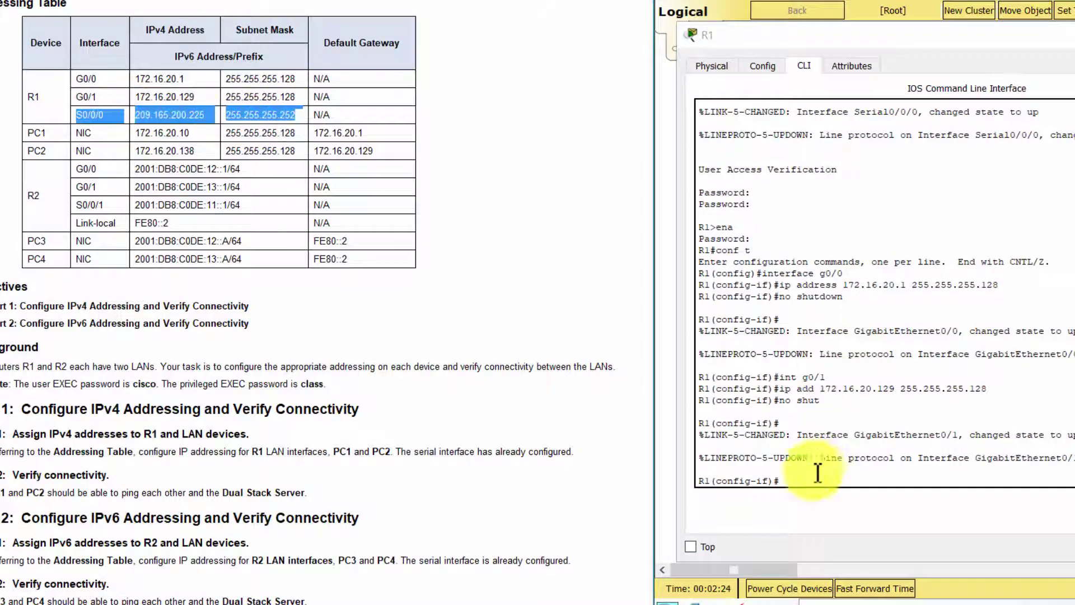
{"action": "left_click", "coordinate": [842, 527]}
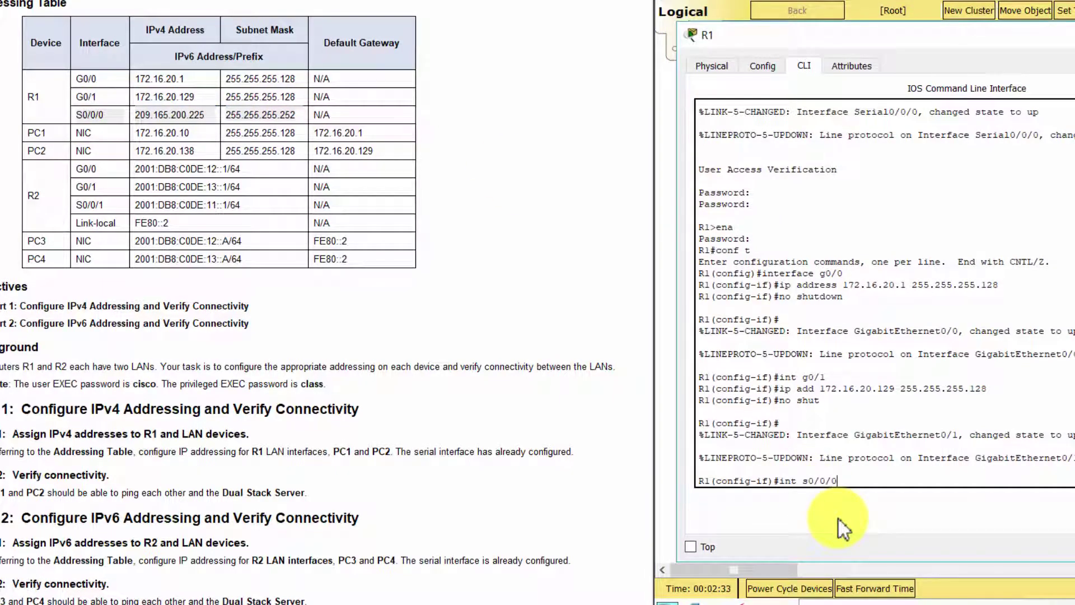
{"action": "type", "text": "int s0/0/0"}
{"action": "key", "text": "Return"}
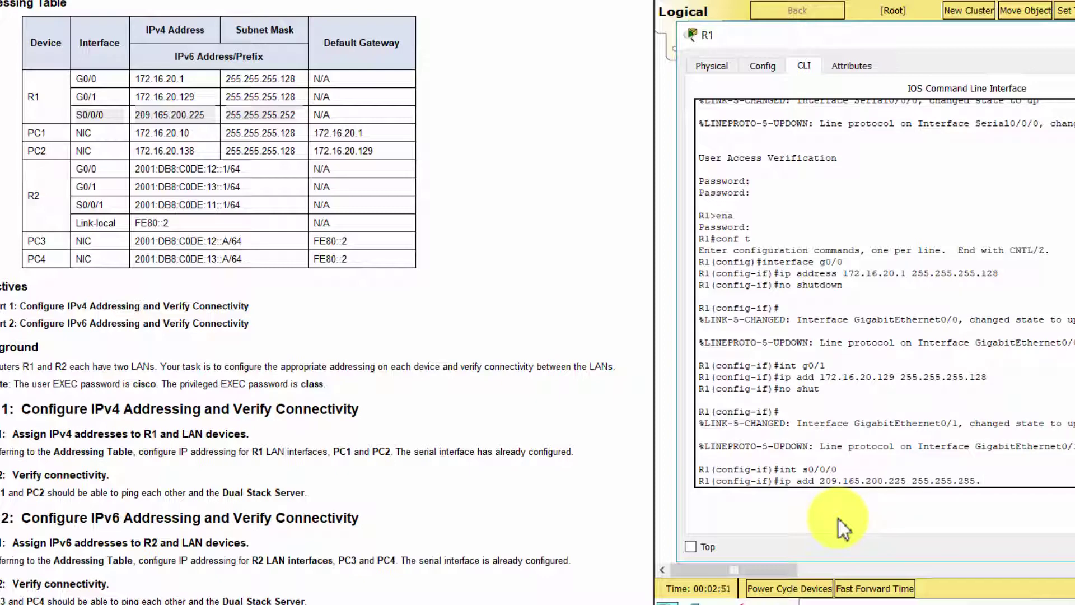
{"action": "key", "text": "Return"}
{"action": "type", "text": "nfig-if)#n"}
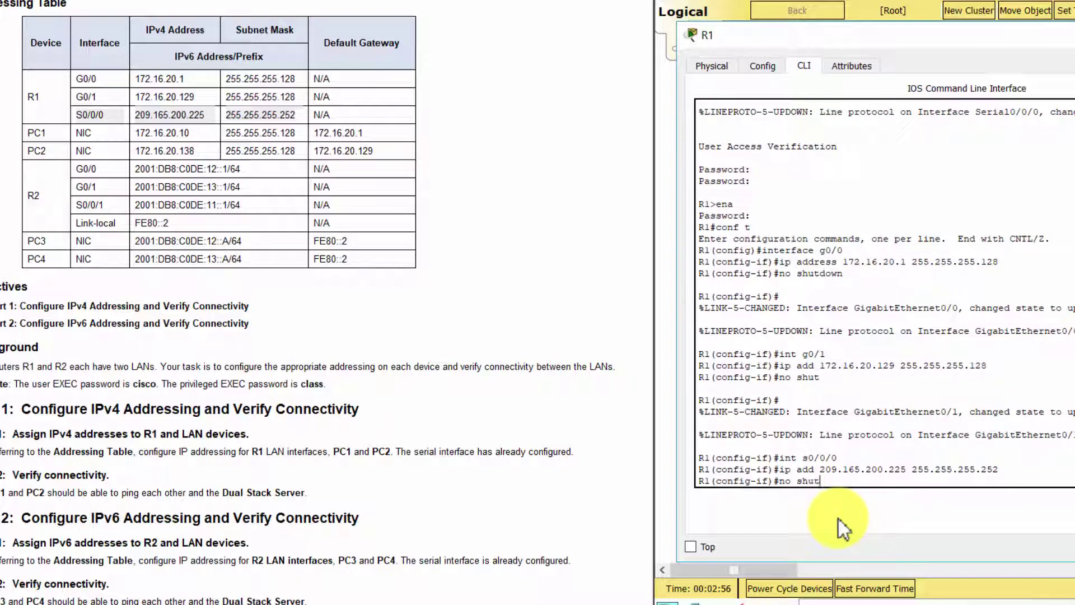
{"action": "type", "text": "o shut"}
{"action": "key", "text": "Return"}
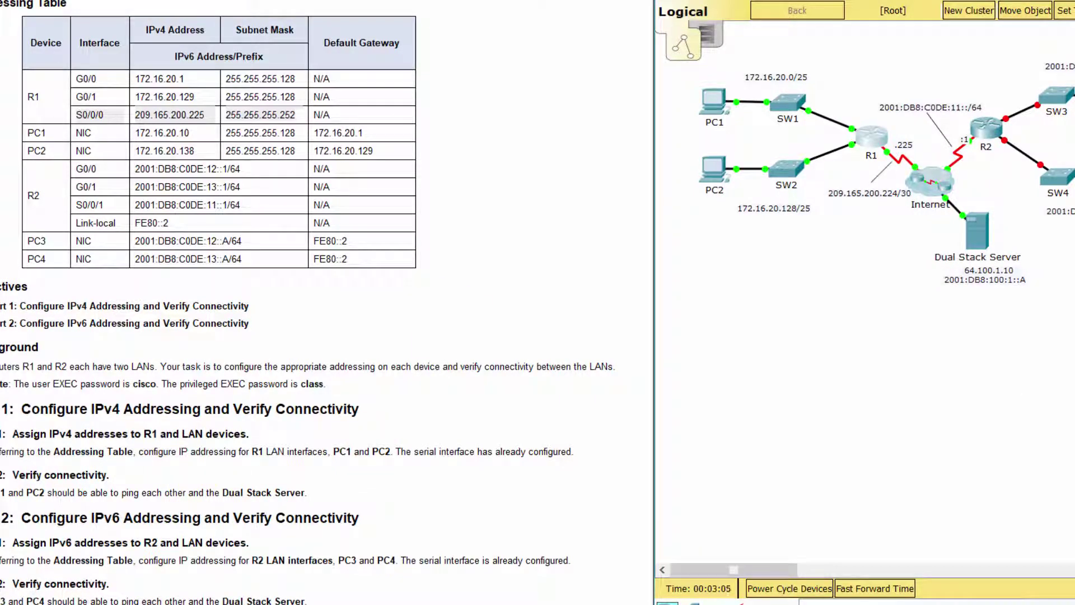
Step: Set PC1's IP Configuration to 172.16.20.10, mask 255.255.255.128, gateway 172.16.20.1
{"action": "triple_click", "coordinate": [119, 478]}
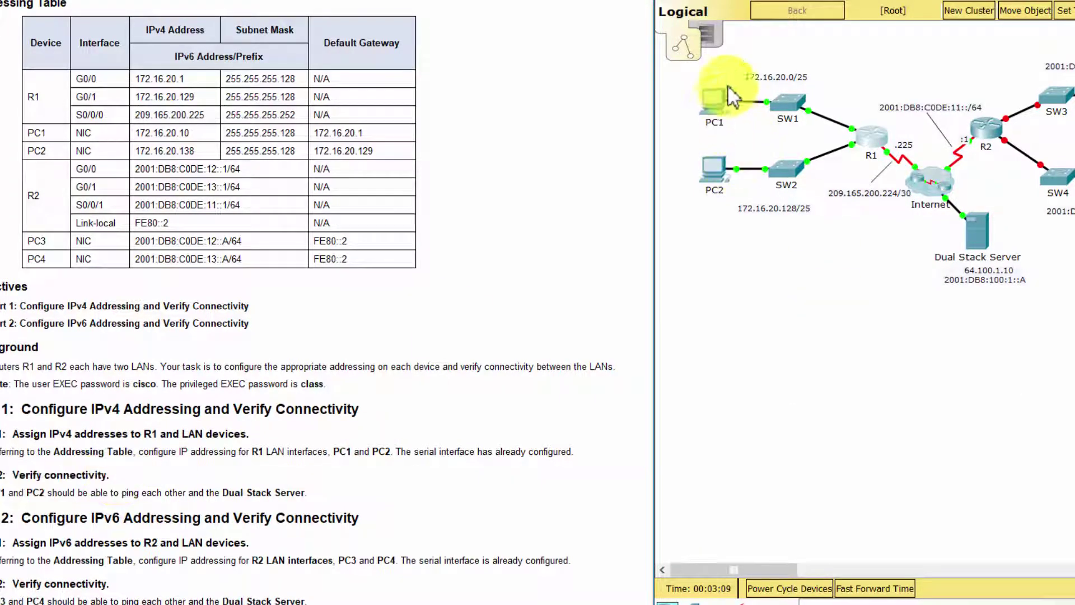
{"action": "left_click", "coordinate": [713, 100]}
{"action": "left_click_drag", "start_coordinate": [963, 84], "coordinate": [1005, 79]}
{"action": "left_click", "coordinate": [799, 87]}
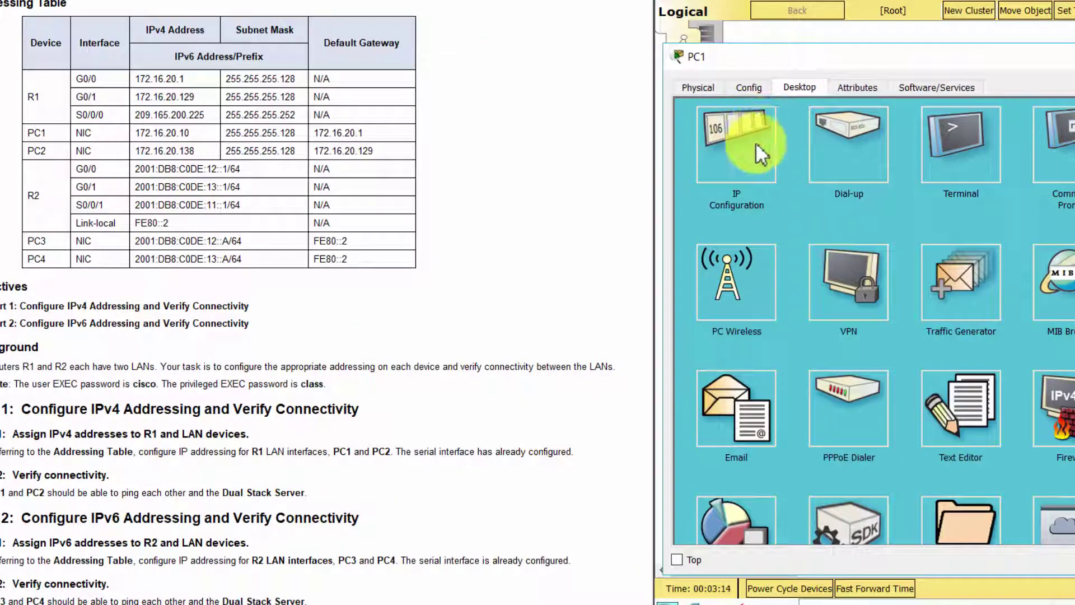
{"action": "left_click", "coordinate": [741, 163]}
{"action": "left_click", "coordinate": [910, 176]}
{"action": "left_click_drag", "start_coordinate": [140, 132], "coordinate": [190, 132]}
{"action": "left_click", "coordinate": [982, 178]}
{"action": "type", "text": "172.16.20.10"}
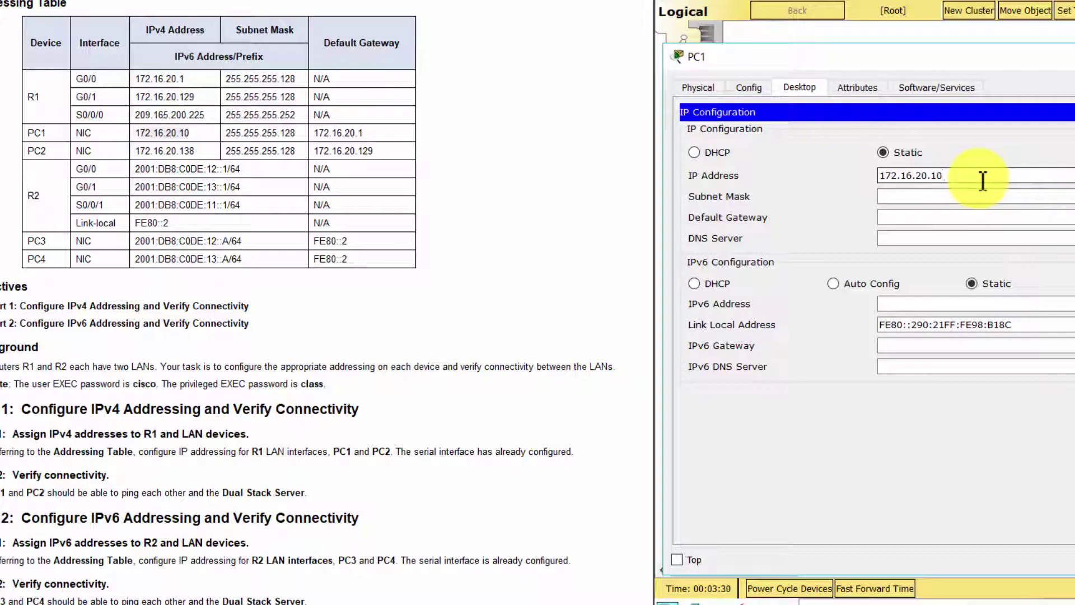
{"action": "left_click", "coordinate": [980, 198]}
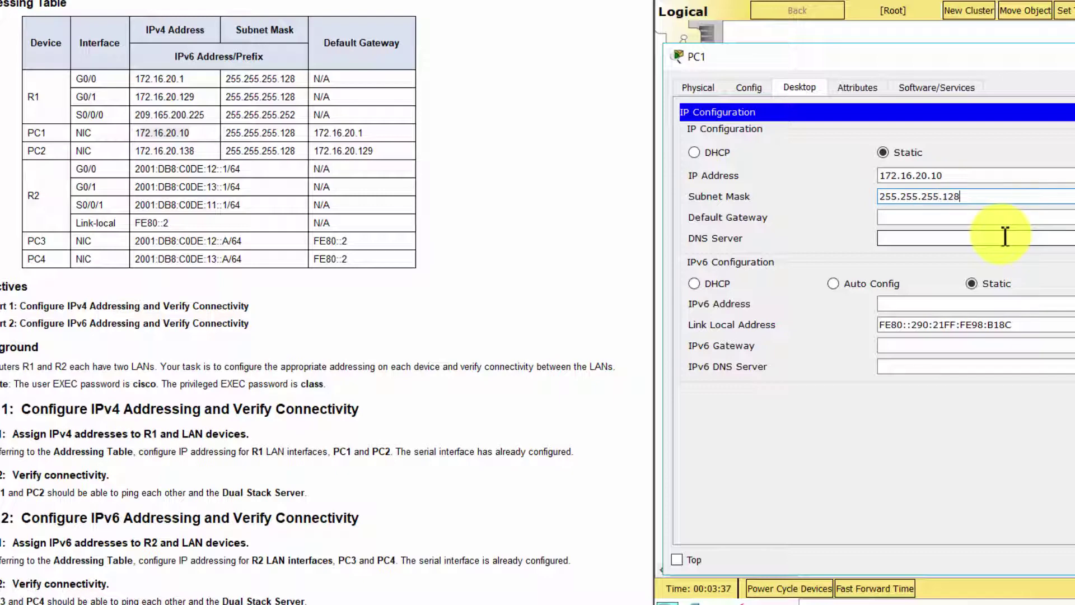
{"action": "left_click", "coordinate": [981, 217]}
{"action": "type", "text": "172"}
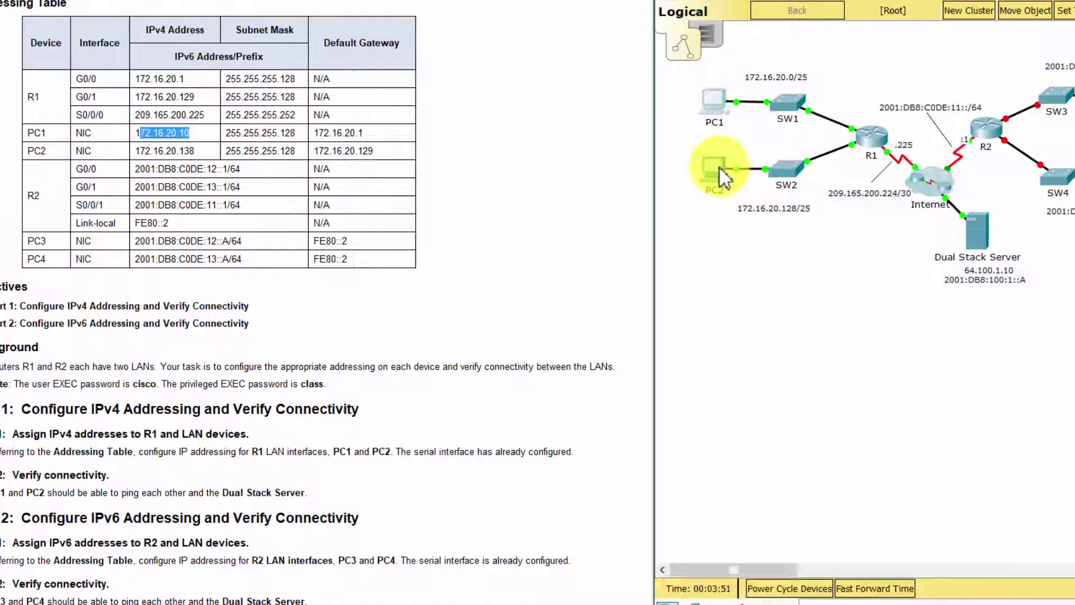
Step: In PC2's IP Configuration, paste the address 172.16.20.138 from the addressing table
{"action": "left_click", "coordinate": [711, 173]}
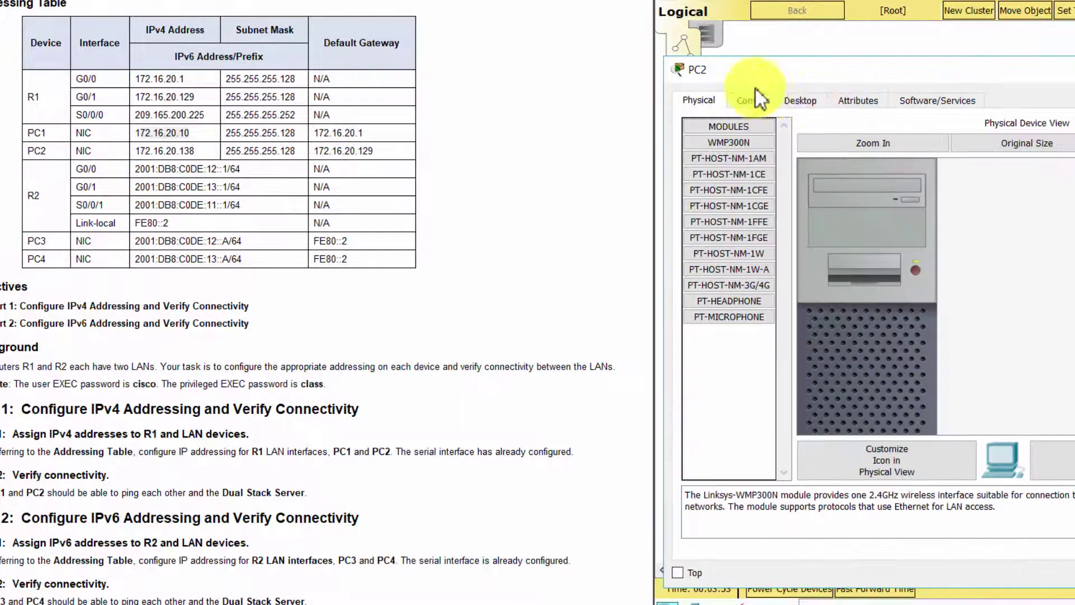
{"action": "left_click", "coordinate": [800, 100]}
{"action": "left_click", "coordinate": [720, 169]}
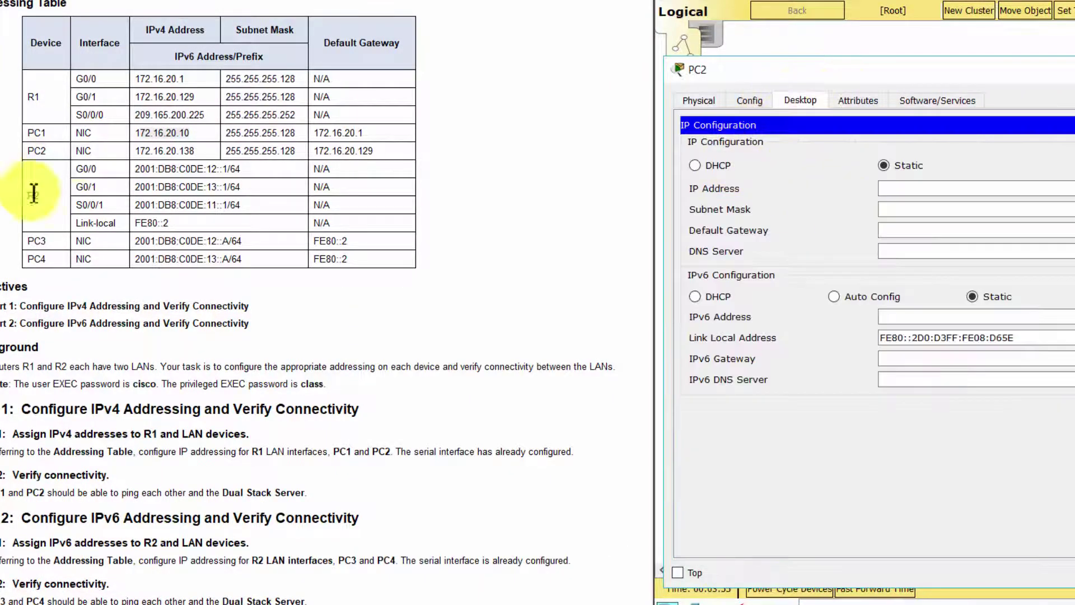
{"action": "left_click_drag", "start_coordinate": [10, 160], "coordinate": [319, 149]}
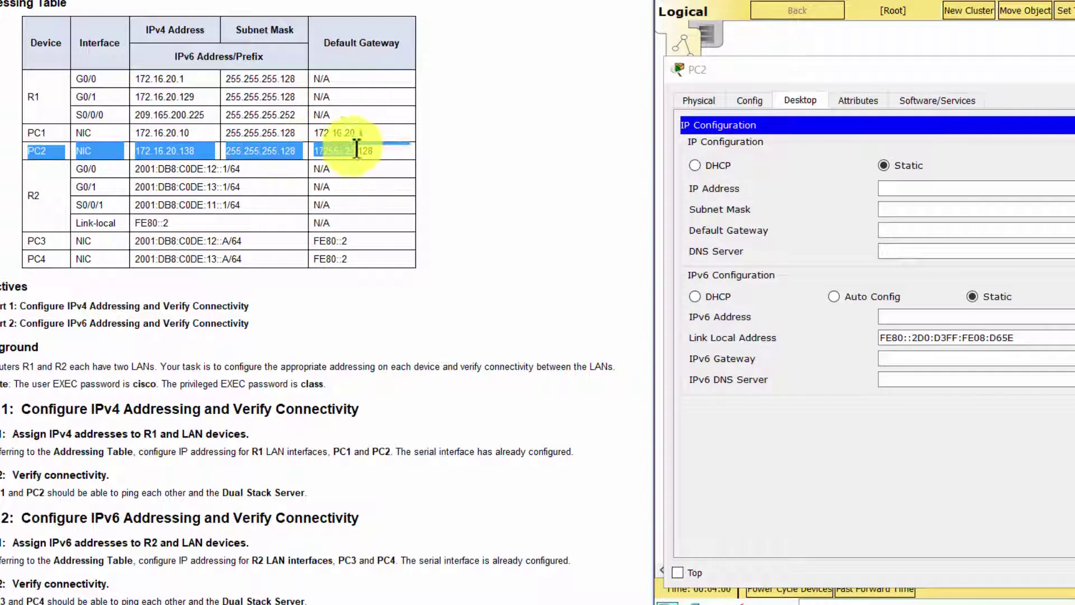
{"action": "left_click", "coordinate": [207, 168]}
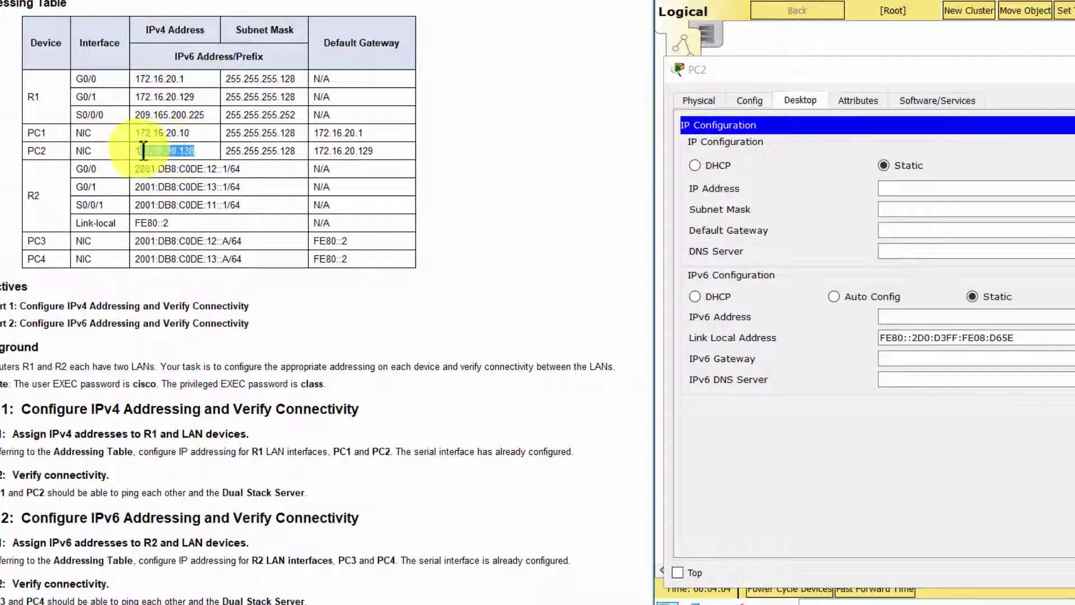
{"action": "left_click", "coordinate": [924, 189]}
{"action": "type", "text": "172.16.20.138"}
Step: Fill PC2's mask 255.255.255.128 and gateway 172.16.20.129, then bring up PC1's window
{"action": "left_click", "coordinate": [952, 209]}
{"action": "double_click", "coordinate": [283, 150]}
{"action": "key", "text": "ctrl+c"}
{"action": "left_click", "coordinate": [950, 216]}
{"action": "key", "text": "ctrl+a"}
{"action": "key", "text": "ctrl+v"}
{"action": "double_click", "coordinate": [382, 152]}
{"action": "key", "text": "ctrl+c"}
{"action": "left_click", "coordinate": [958, 231]}
{"action": "key", "text": "ctrl+v"}
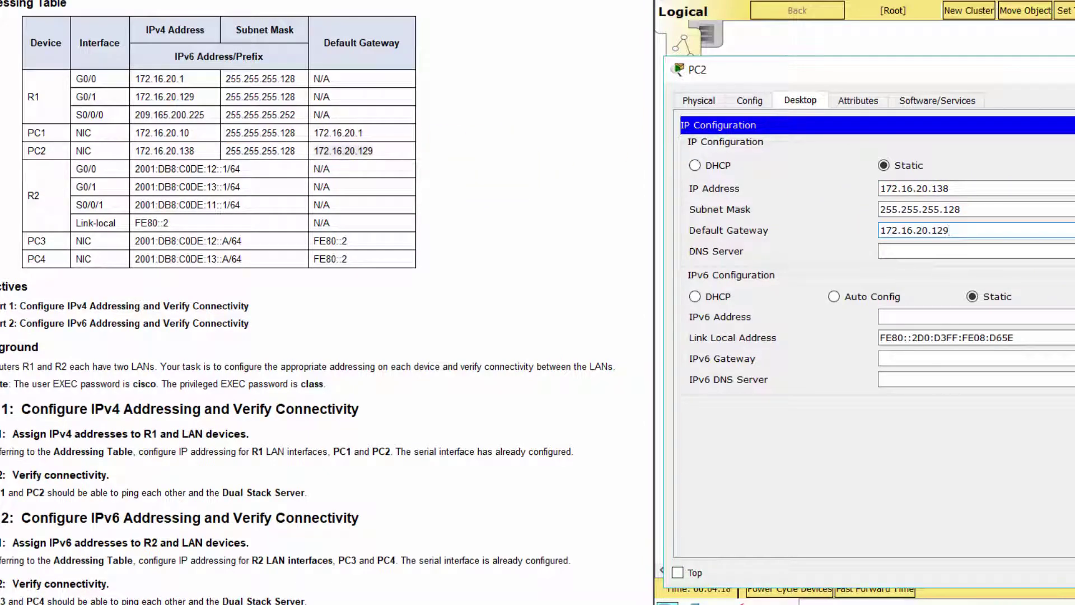
{"action": "key", "text": "alt+F4"}
{"action": "double_click", "coordinate": [714, 100]}
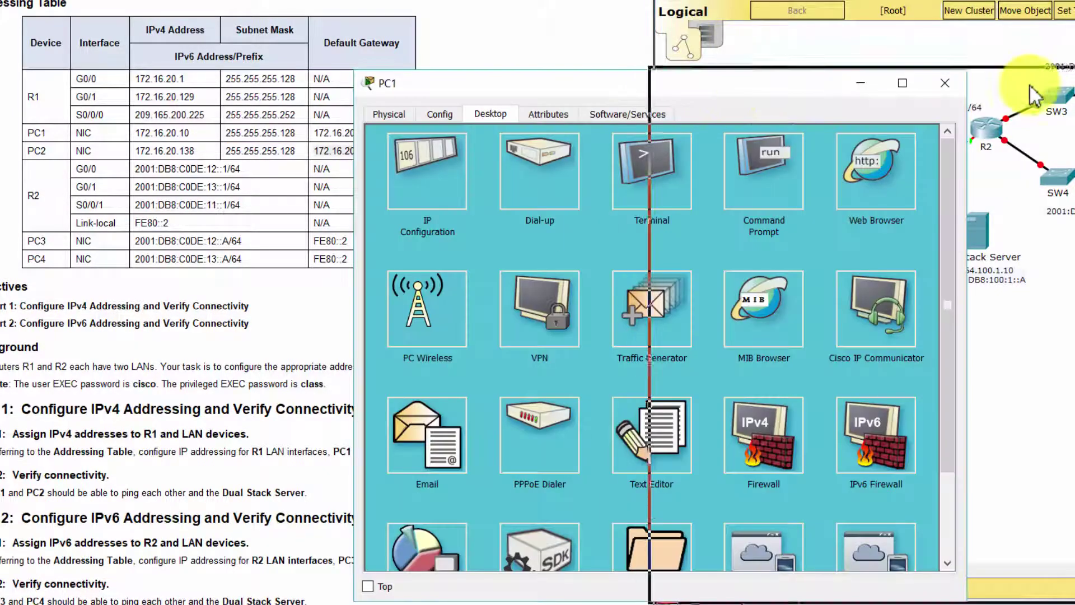
Step: Run ping 172.16.20.138 from PC1's Command Prompt to reach PC2
{"action": "left_click", "coordinate": [868, 176]}
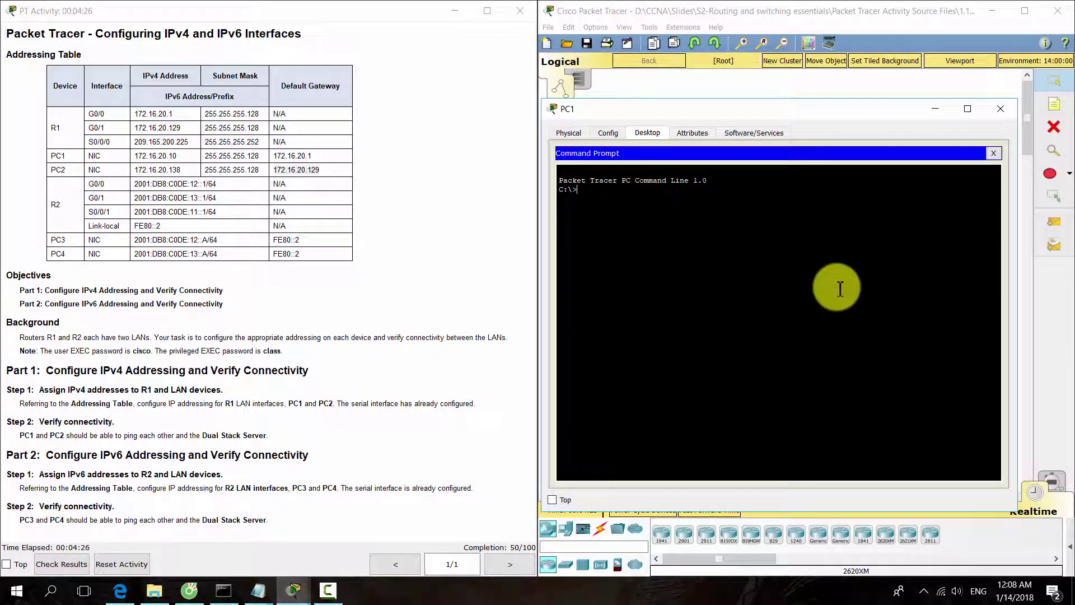
{"action": "type", "text": "ping"}
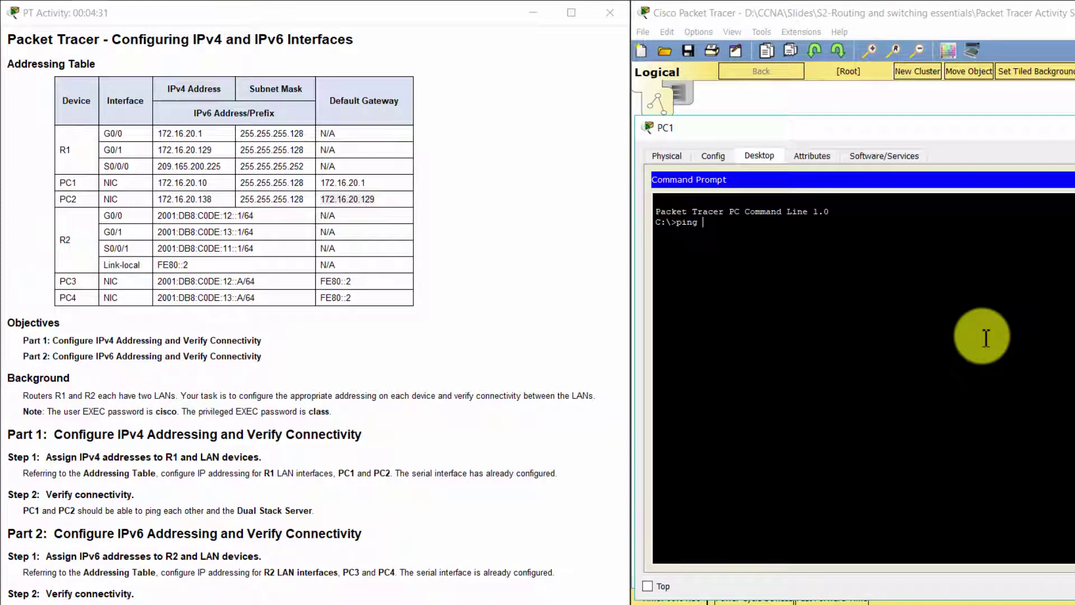
{"action": "left_click_drag", "start_coordinate": [214, 199], "coordinate": [158, 199]}
{"action": "left_click", "coordinate": [823, 285]}
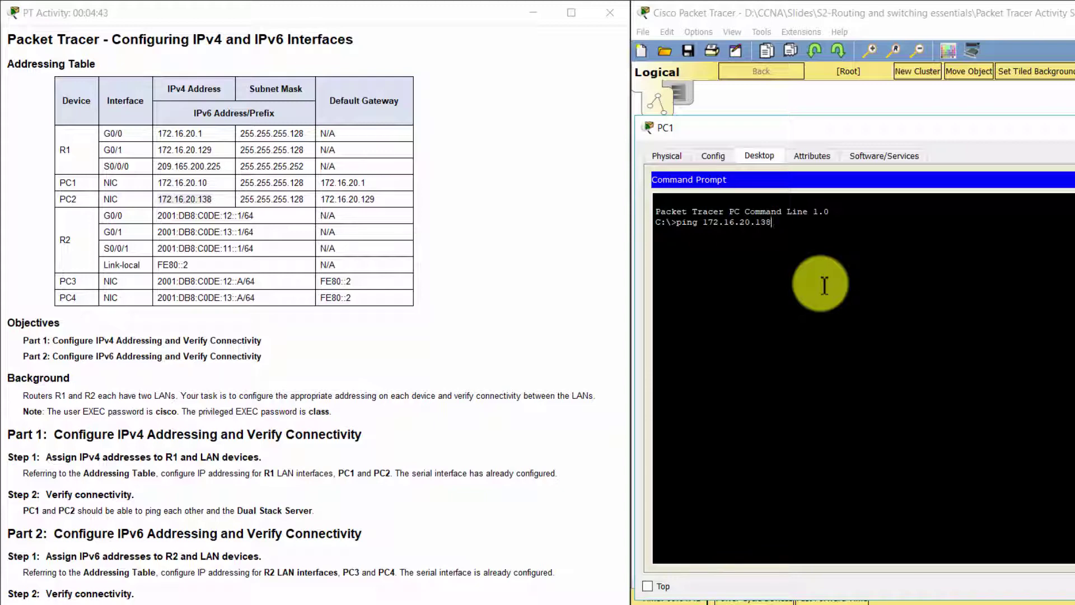
{"action": "key", "text": "Return"}
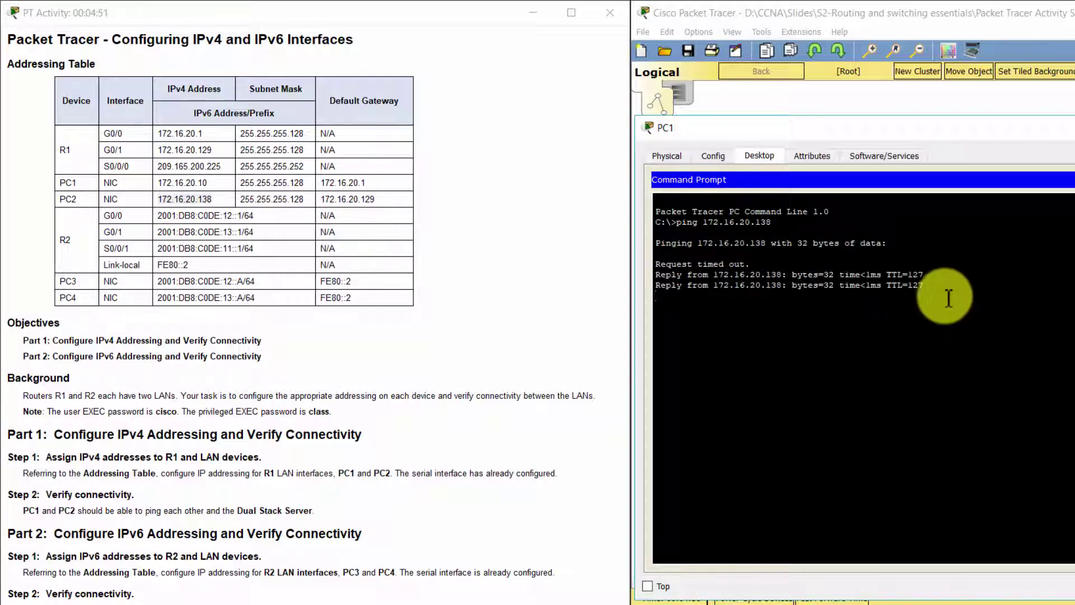
{"action": "left_click_drag", "start_coordinate": [243, 511], "coordinate": [307, 513]}
Step: Check the Dual Stack Server's address, ping 64.100.1.10 from PC1, and close PC1's window
{"action": "left_click_drag", "start_coordinate": [979, 139], "coordinate": [396, 156]}
{"action": "left_click", "coordinate": [959, 314]}
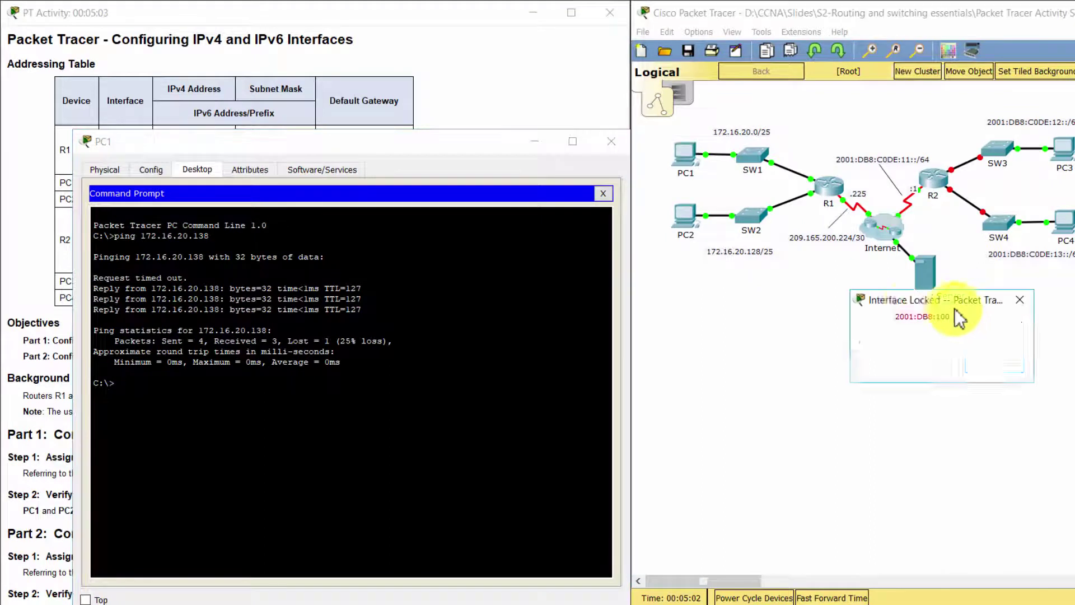
{"action": "left_click", "coordinate": [1013, 297]}
{"action": "left_click", "coordinate": [297, 488]}
{"action": "type", "text": "ping 64.100.1.10"}
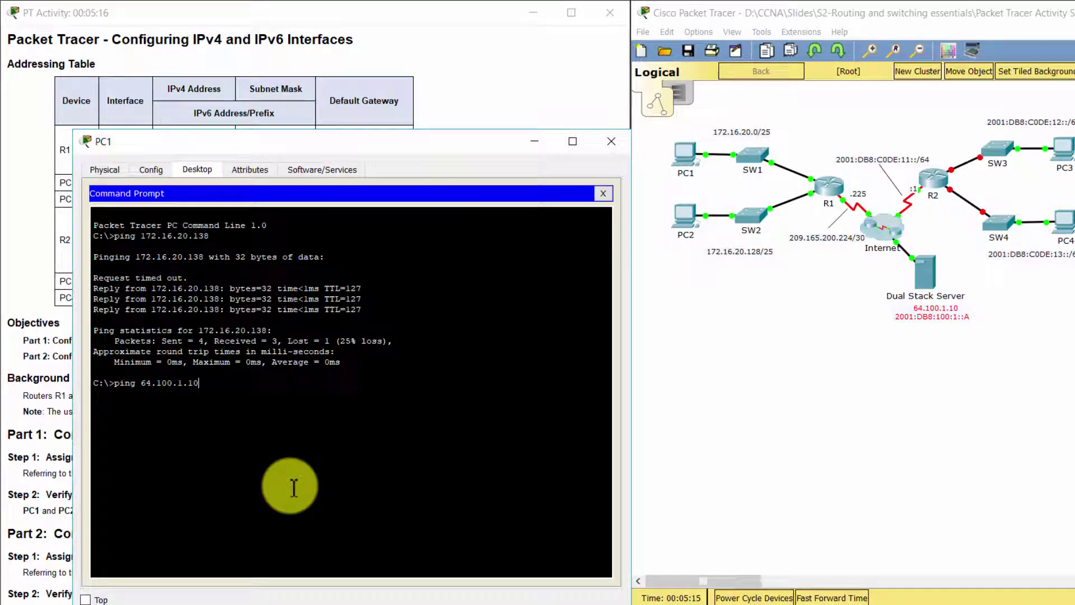
{"action": "key", "text": "Return"}
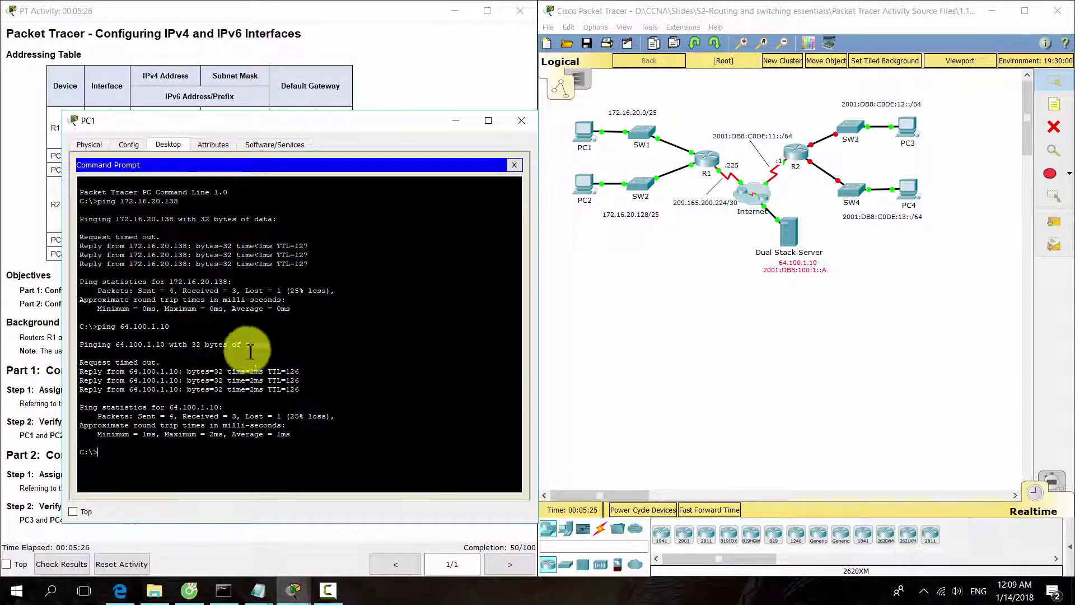
{"action": "left_click", "coordinate": [521, 121]}
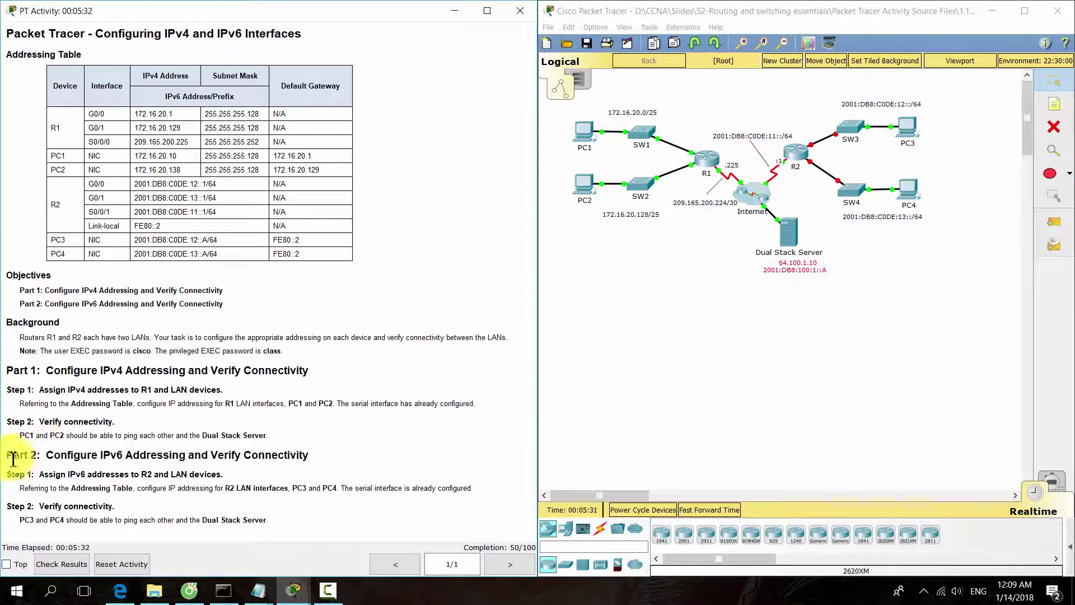
{"action": "left_click_drag", "start_coordinate": [9, 456], "coordinate": [330, 469]}
{"action": "left_click", "coordinate": [330, 469]}
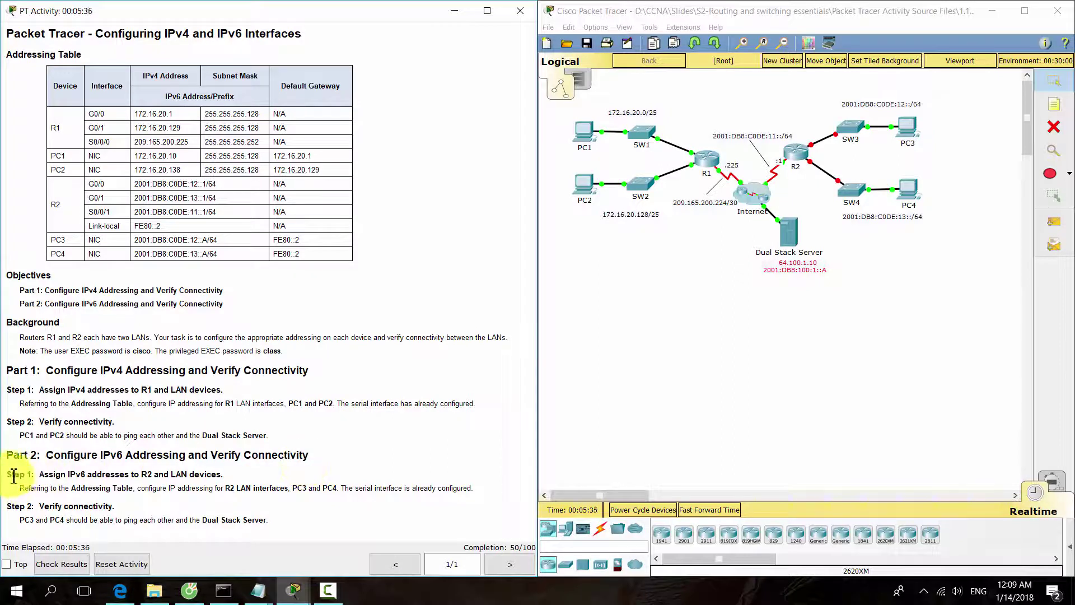
{"action": "left_click_drag", "start_coordinate": [10, 475], "coordinate": [259, 485]}
{"action": "left_click", "coordinate": [256, 484]}
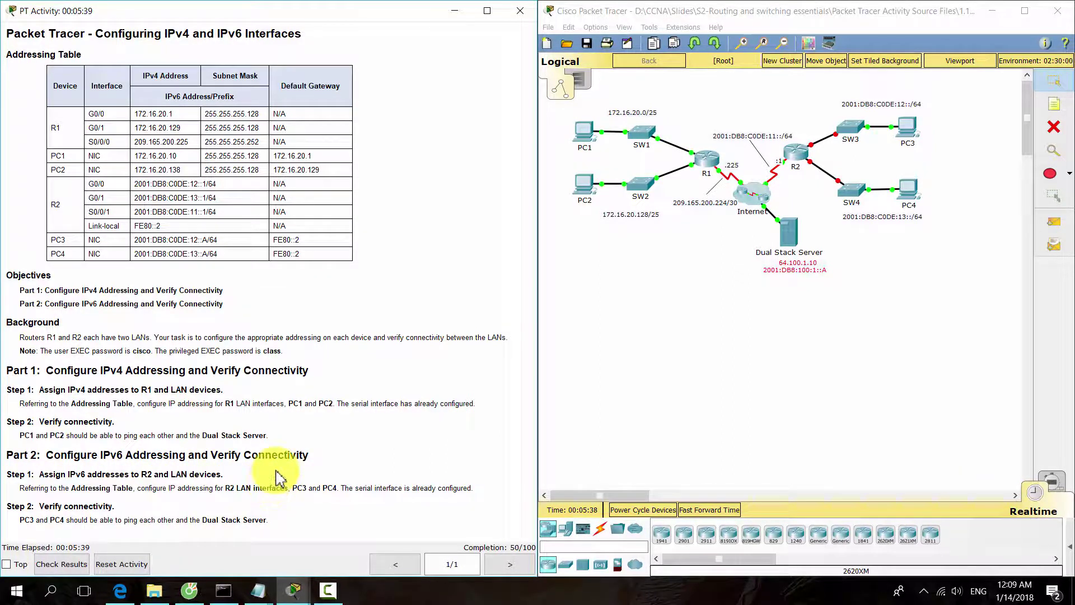
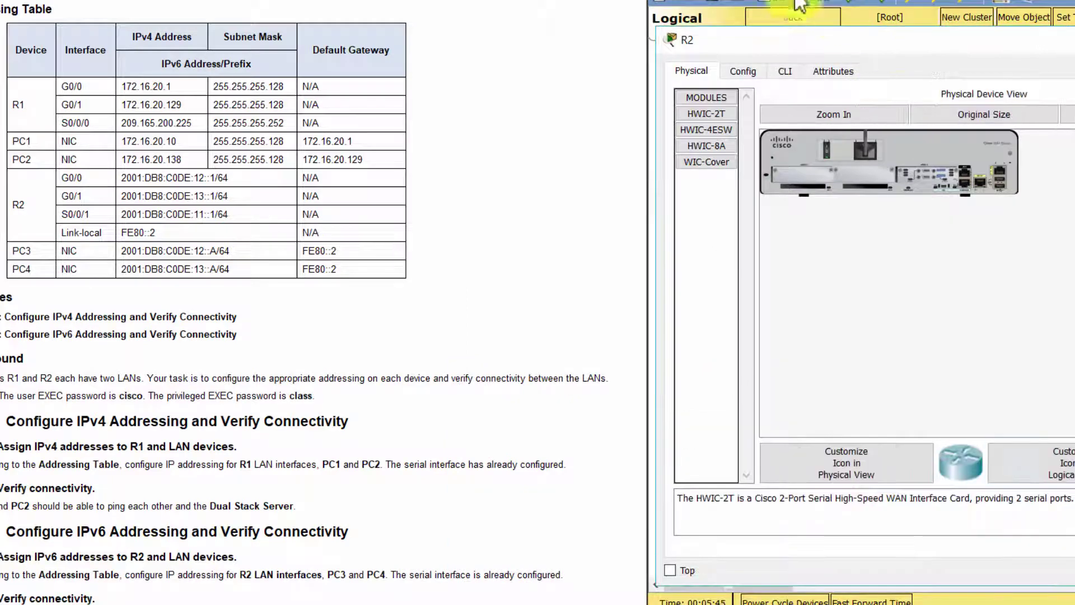
Step: Log in to R2's CLI with the user and enable passwords, then enter global configuration mode
{"action": "left_click", "coordinate": [785, 71]}
{"action": "type", "text": "cisco"}
{"action": "key", "text": "Return"}
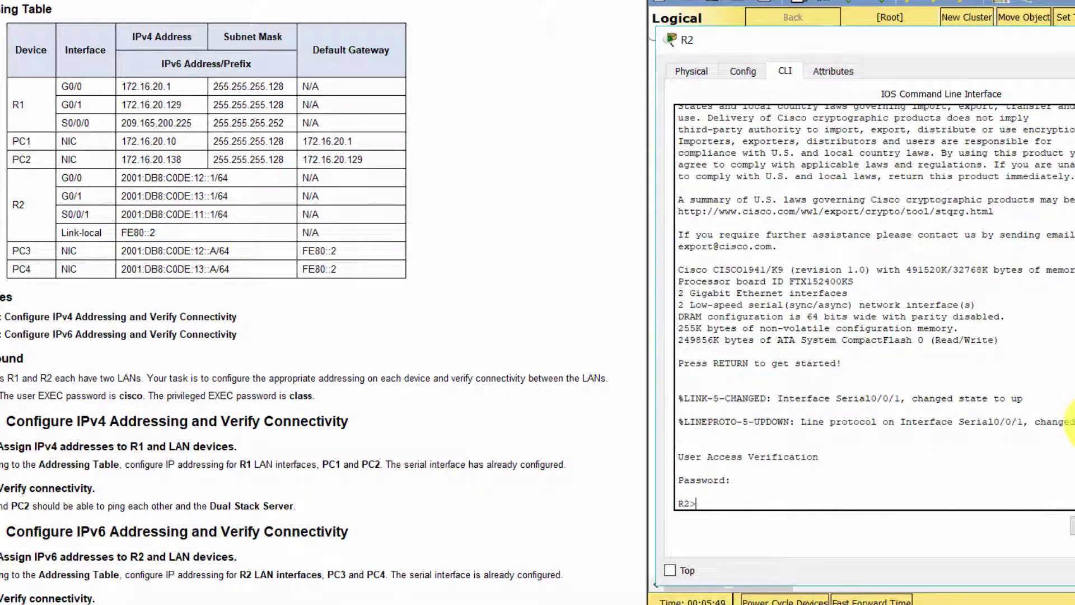
{"action": "type", "text": "ena"}
{"action": "key", "text": "Return"}
{"action": "type", "text": "class"}
{"action": "key", "text": "Return"}
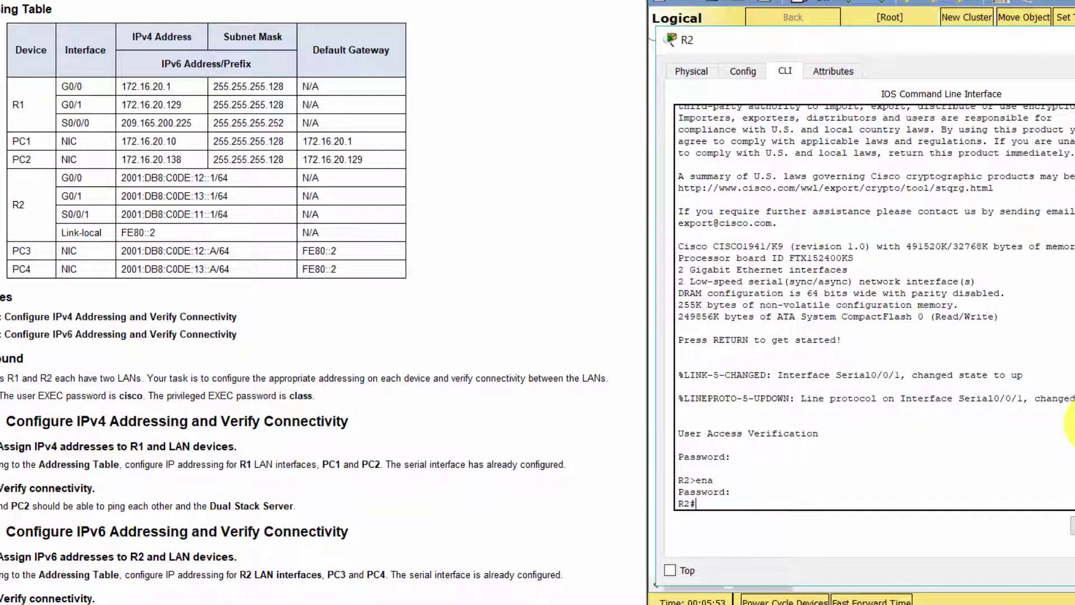
{"action": "type", "text": "conf t"}
{"action": "key", "text": "Return"}
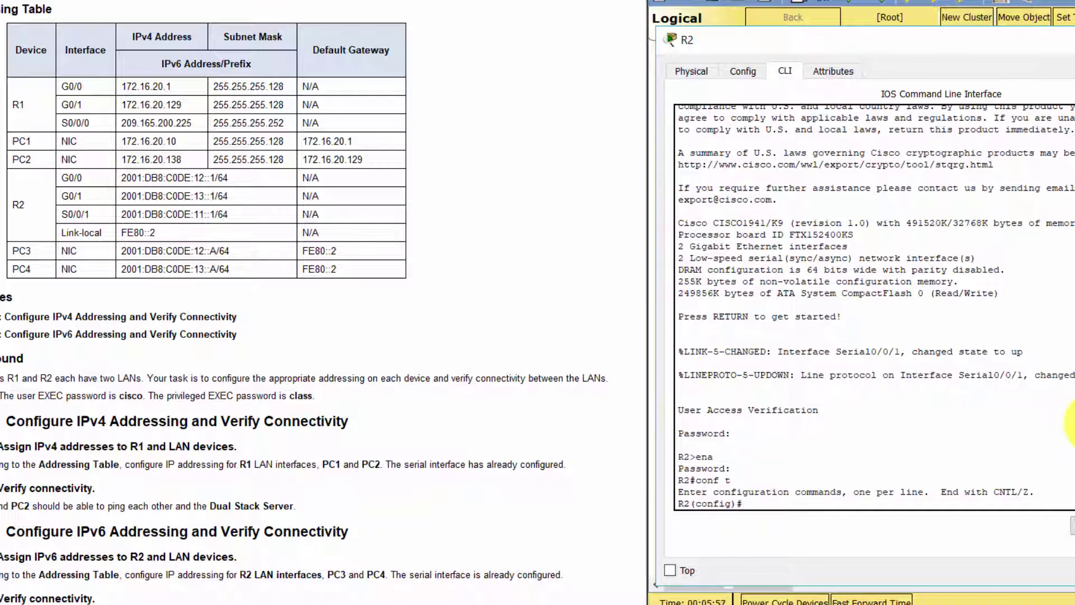
Step: Assign 2001:DB8:C0DE:12::1/64 to R2's interface G0/0
{"action": "left_click_drag", "start_coordinate": [120, 177], "coordinate": [283, 178]}
{"action": "left_click", "coordinate": [761, 507]}
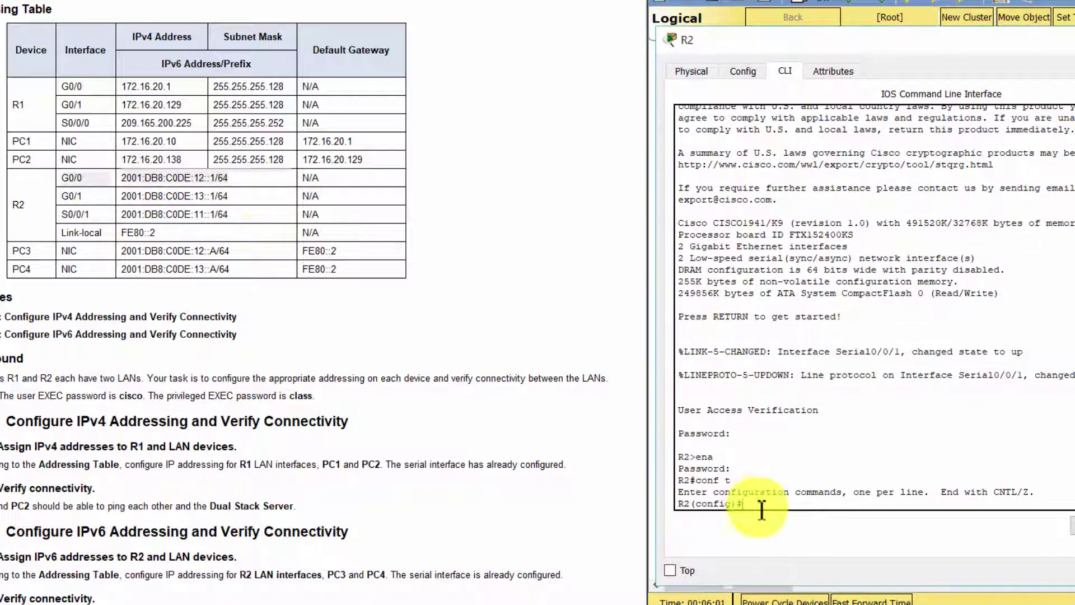
{"action": "left_click_drag", "start_coordinate": [62, 230], "coordinate": [132, 173]}
{"action": "left_click", "coordinate": [64, 181]}
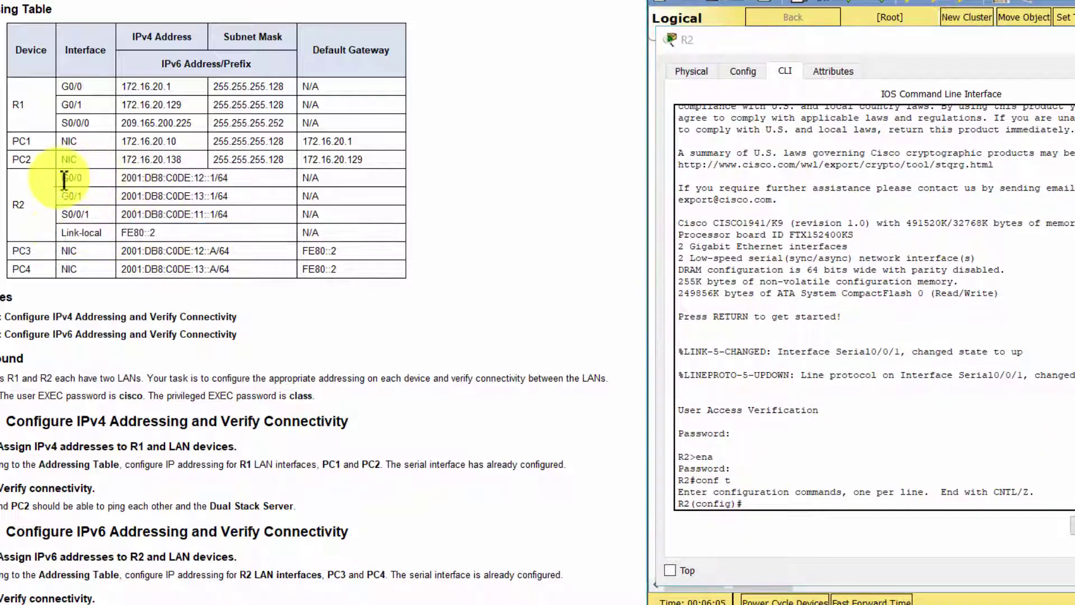
{"action": "left_click_drag", "start_coordinate": [64, 181], "coordinate": [239, 180]}
{"action": "left_click", "coordinate": [784, 506]}
{"action": "type", "text": "in"}
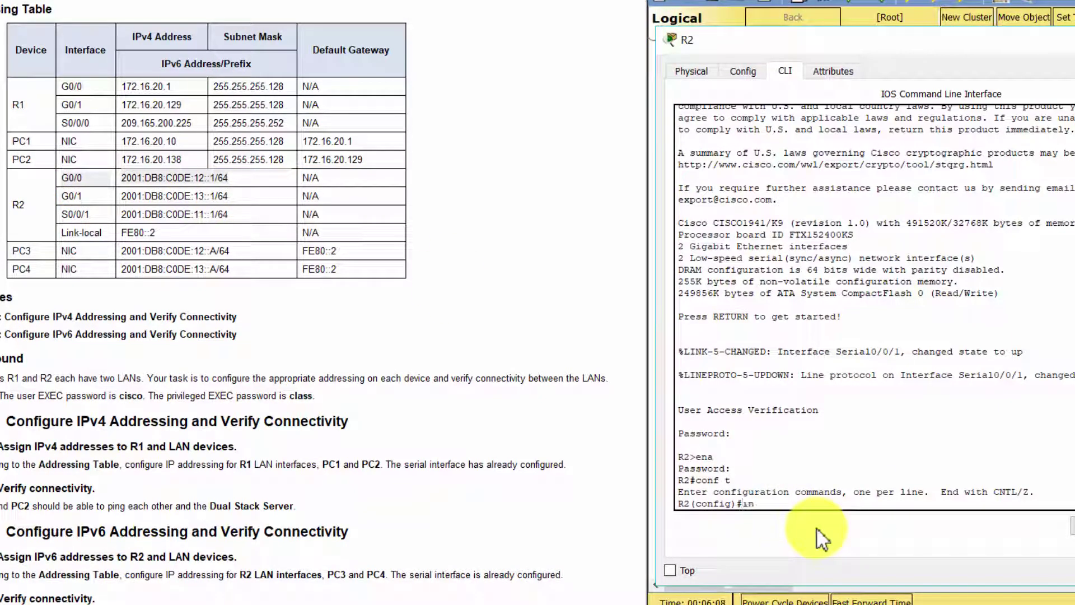
{"action": "type", "text": "terface g0/0"}
{"action": "key", "text": "Return"}
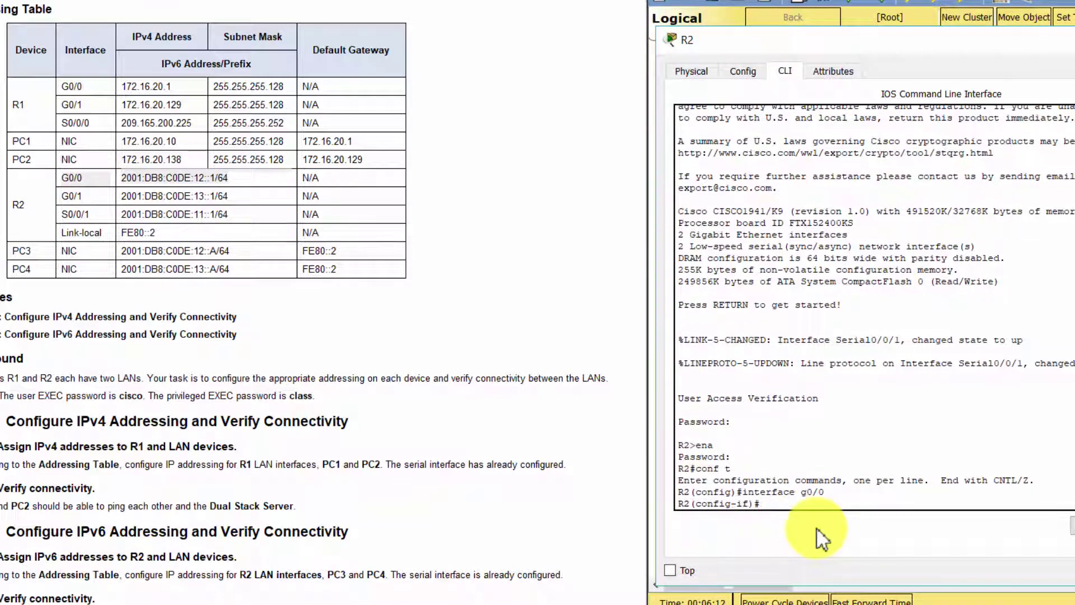
{"action": "type", "text": "ipv6 address 2001:"}
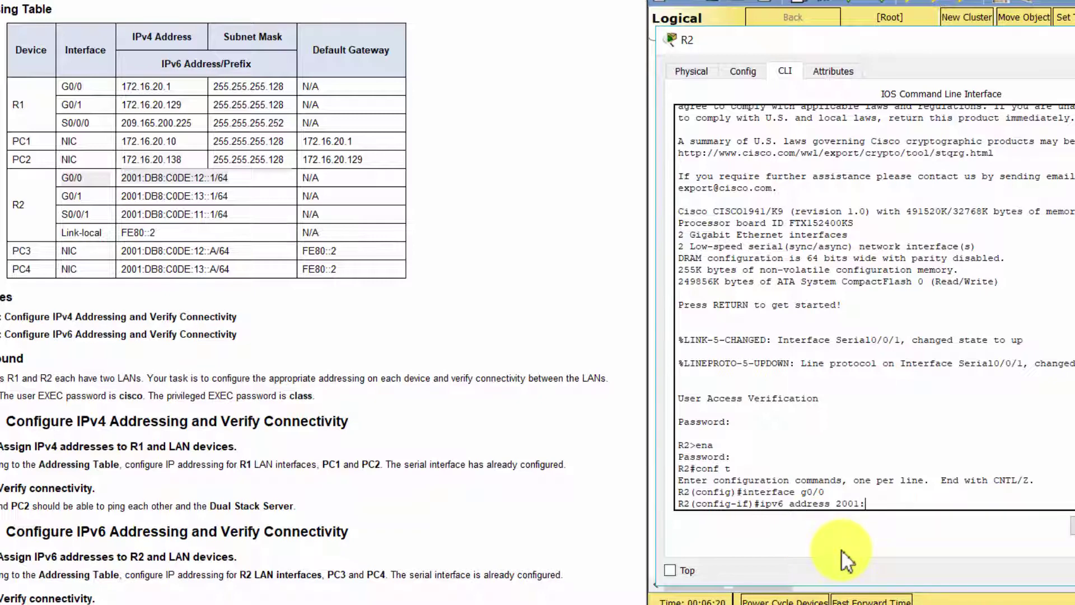
{"action": "type", "text": "DB8:C0DE:12::1/64"}
{"action": "key", "text": "Return"}
Step: Add link-local FE80::2 on G0/0 and bring the interface up with no shutdown
{"action": "type", "text": "ipv"}
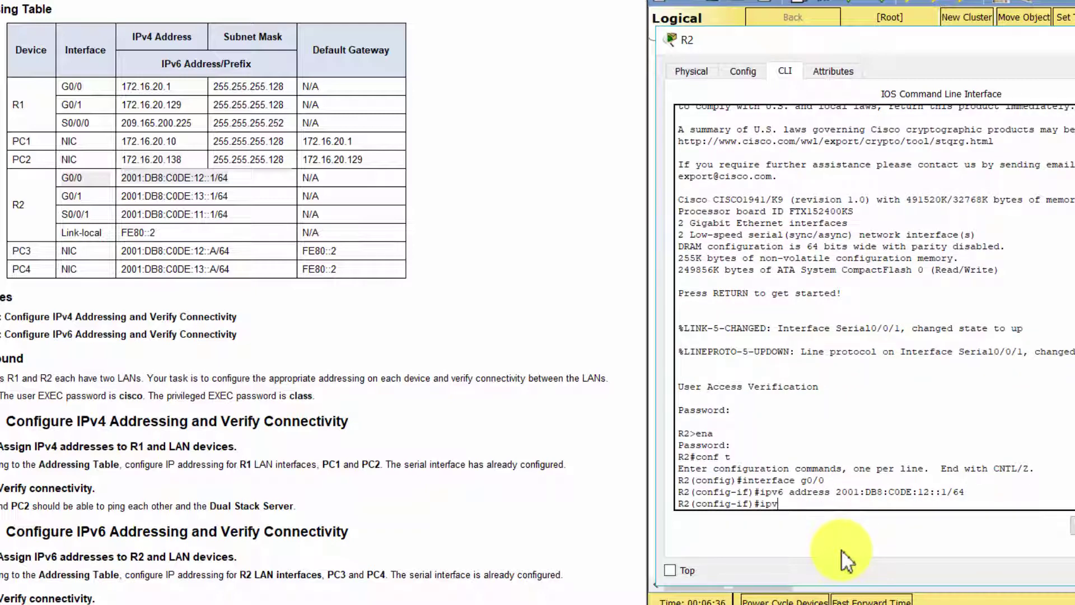
{"action": "type", "text": "6 address FE80::2 link-local"}
{"action": "key", "text": "Return"}
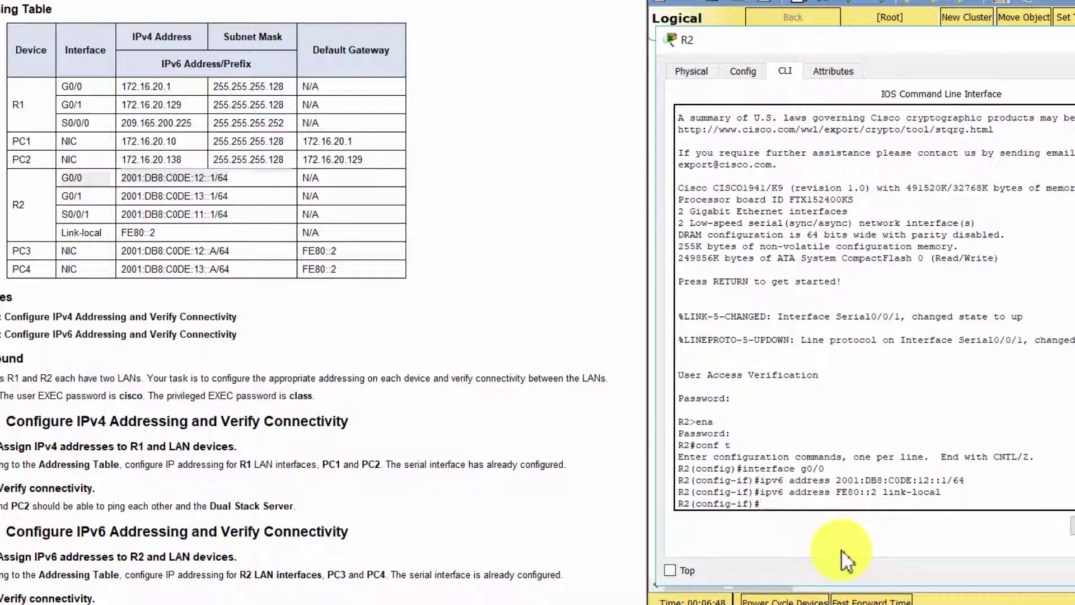
{"action": "type", "text": "no shutdown"}
{"action": "key", "text": "Return"}
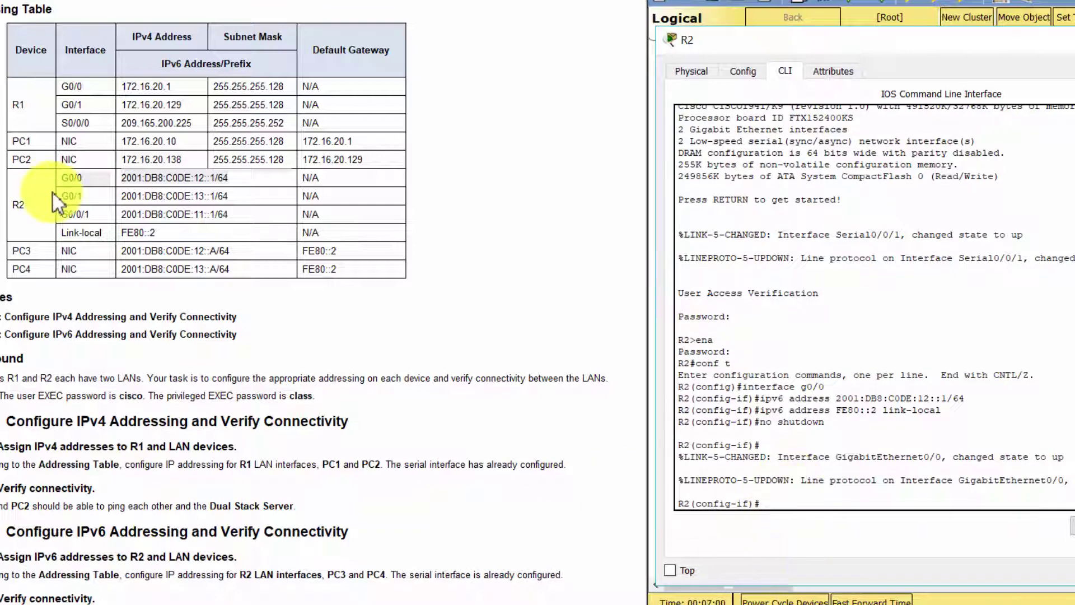
{"action": "left_click_drag", "start_coordinate": [52, 196], "coordinate": [230, 196]}
Step: Configure R2's G0/1 with 2001:db8:c0de:13::1/64 and link-local fe80::2, then no shut
{"action": "left_click", "coordinate": [779, 515]}
{"action": "type", "text": "int"}
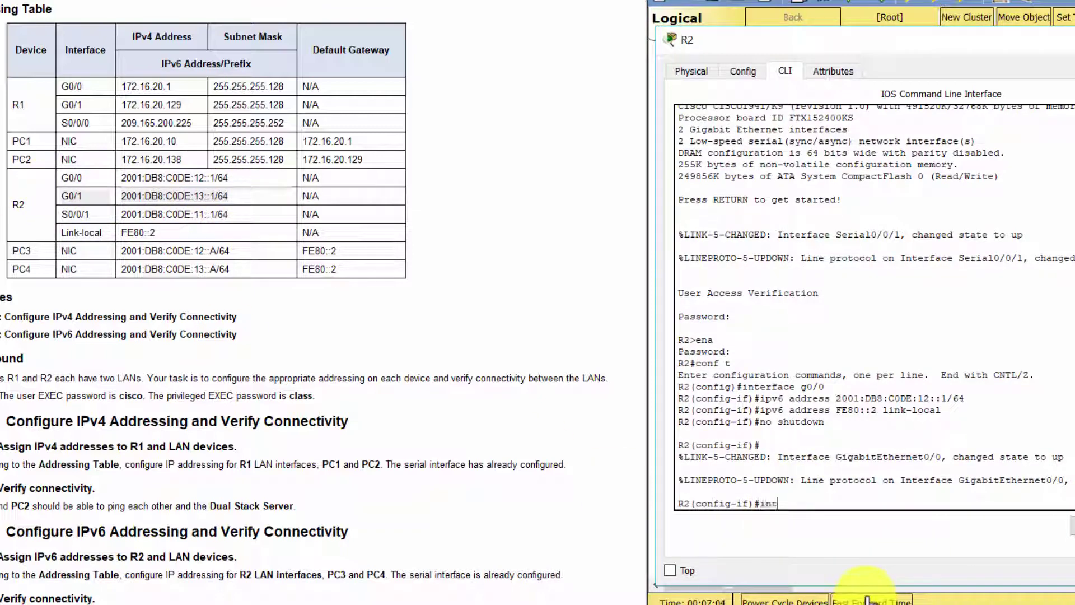
{"action": "type", "text": " g0/1"}
{"action": "key", "text": "Return"}
{"action": "type", "text": "ipv6"}
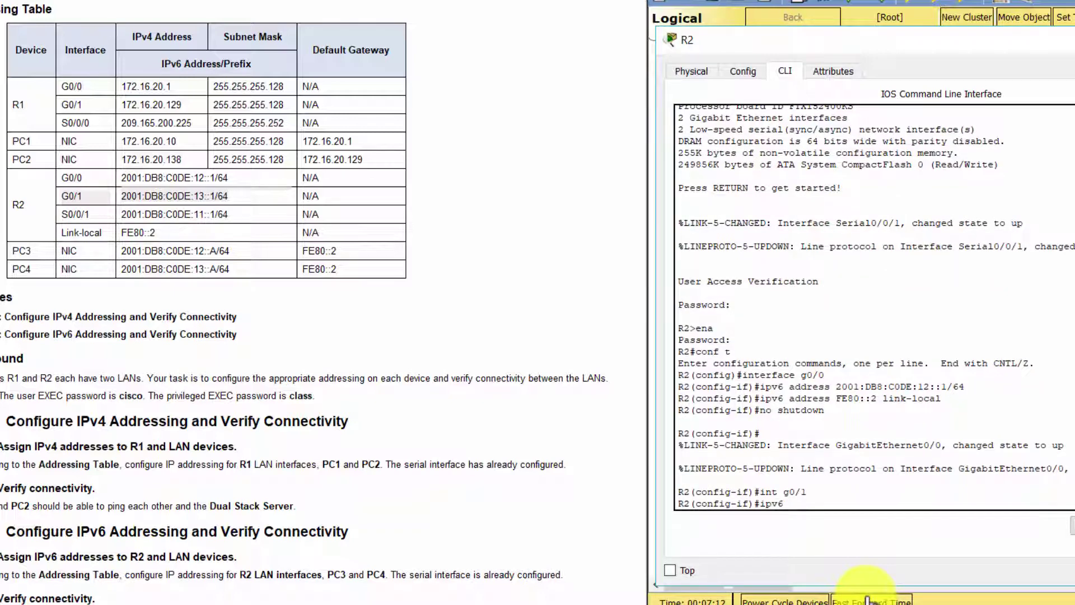
{"action": "type", "text": " add 2001:db8:c0de:13:"}
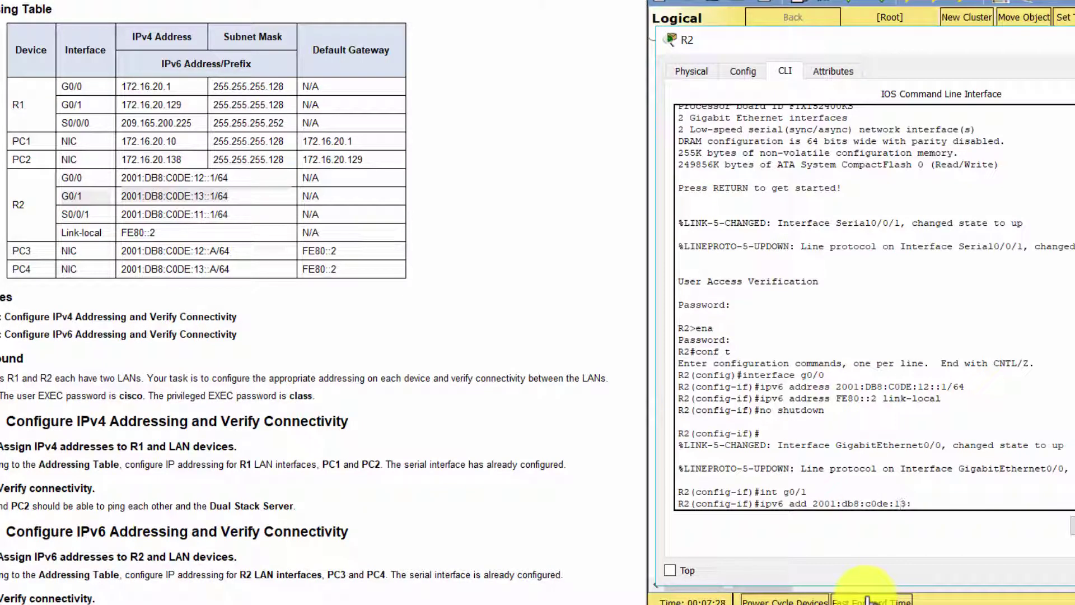
{"action": "type", "text": ":1/64"}
{"action": "key", "text": "Return"}
{"action": "type", "text": "ig-if)#i"}
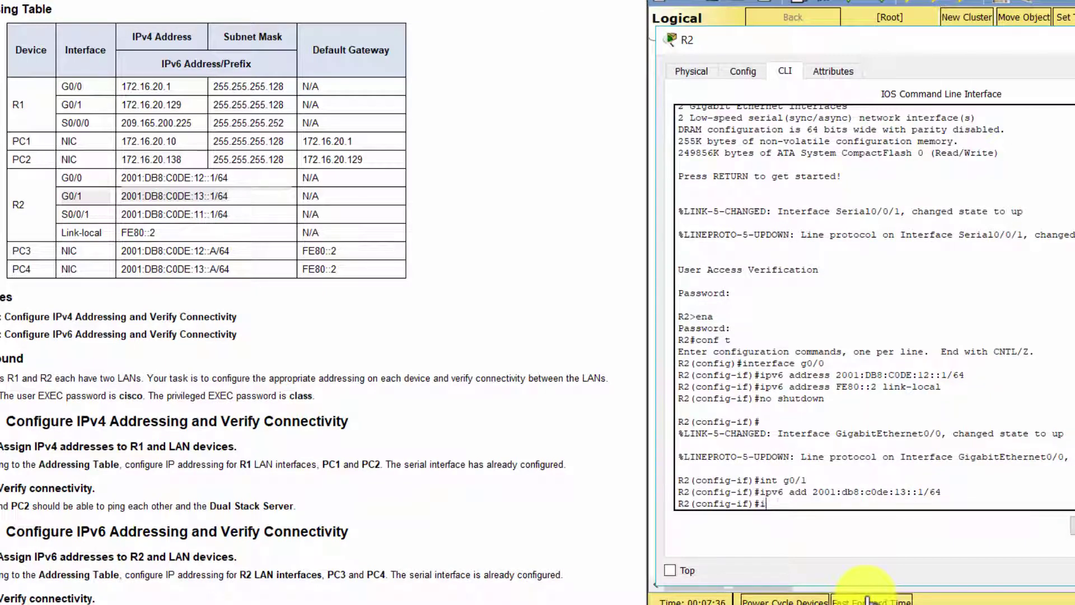
{"action": "type", "text": "pv6 add fe80::2 link"}
{"action": "key", "text": "Return"}
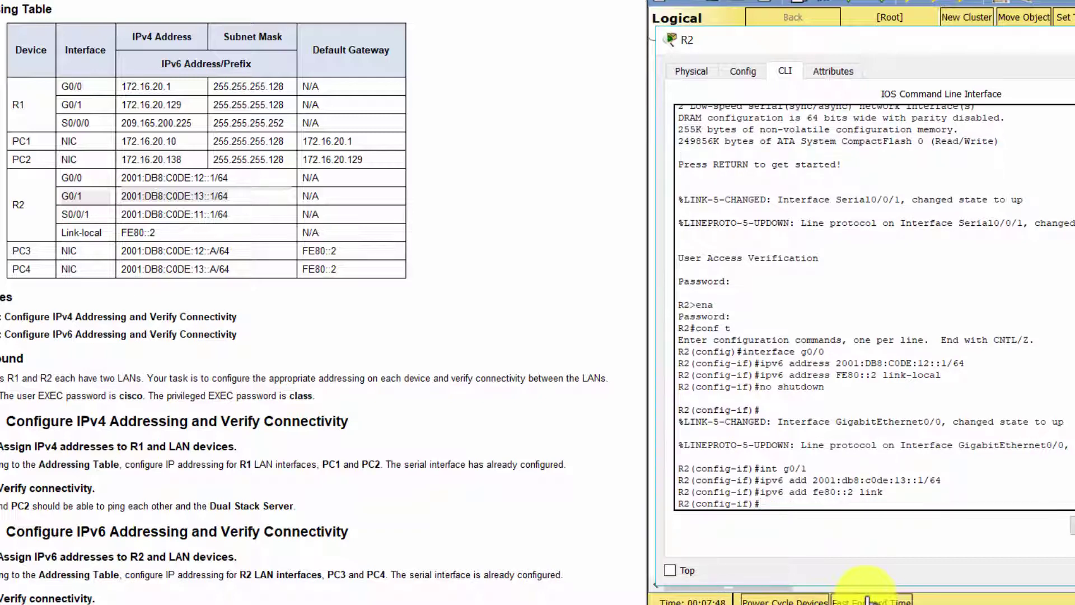
{"action": "type", "text": "no shut"}
{"action": "key", "text": "Return"}
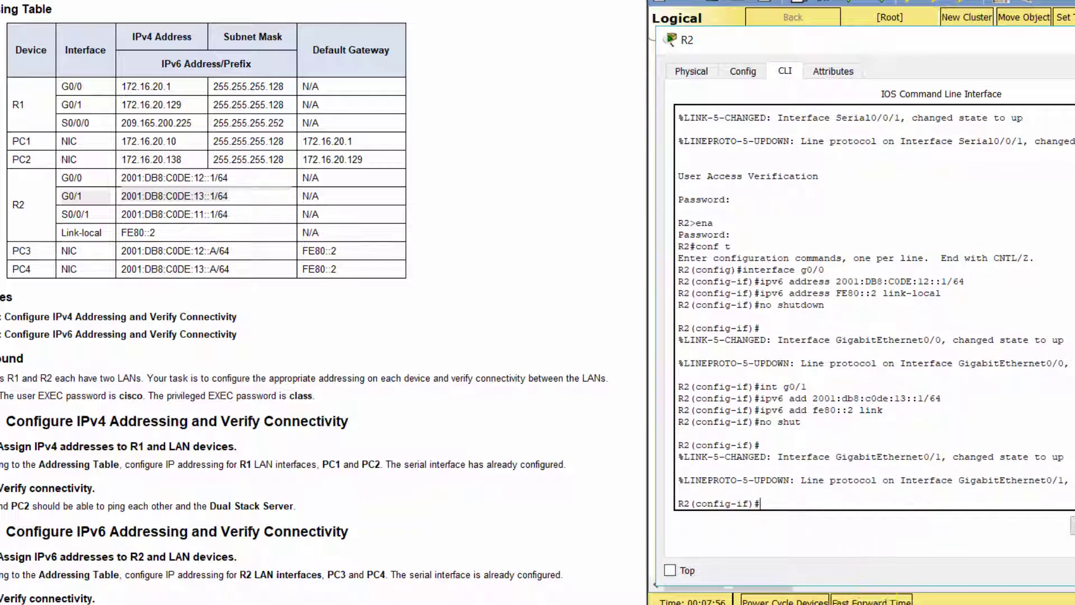
Step: Give R2's S0/0/1 2001:db8:c0de:11::1/64 and link-local fe80::2, and enter no shut
{"action": "left_click", "coordinate": [1064, 106]}
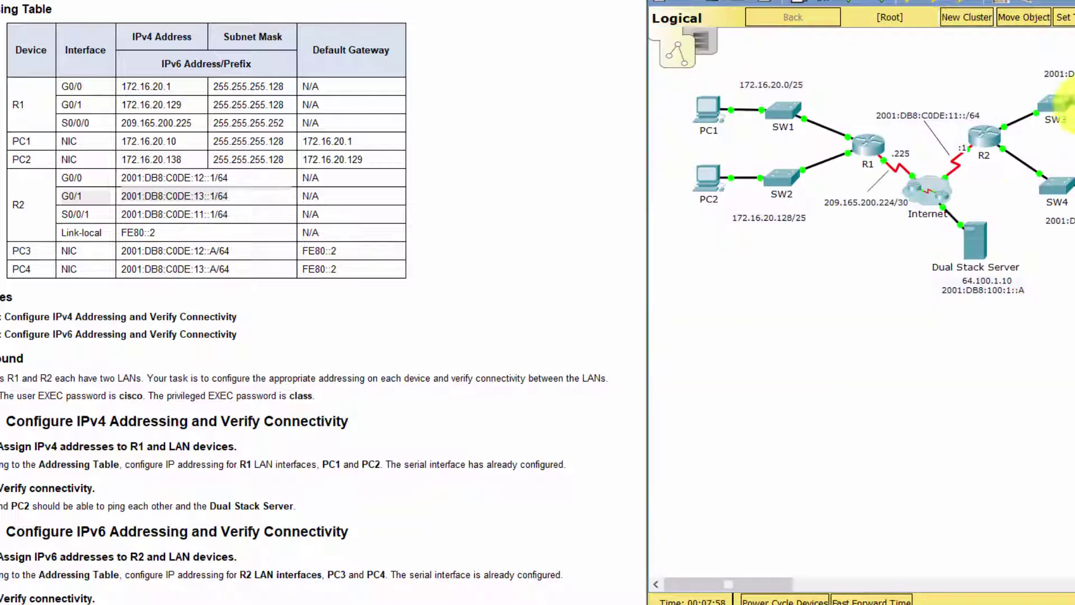
{"action": "left_click", "coordinate": [977, 144]}
{"action": "left_click_drag", "start_coordinate": [61, 213], "coordinate": [321, 218]}
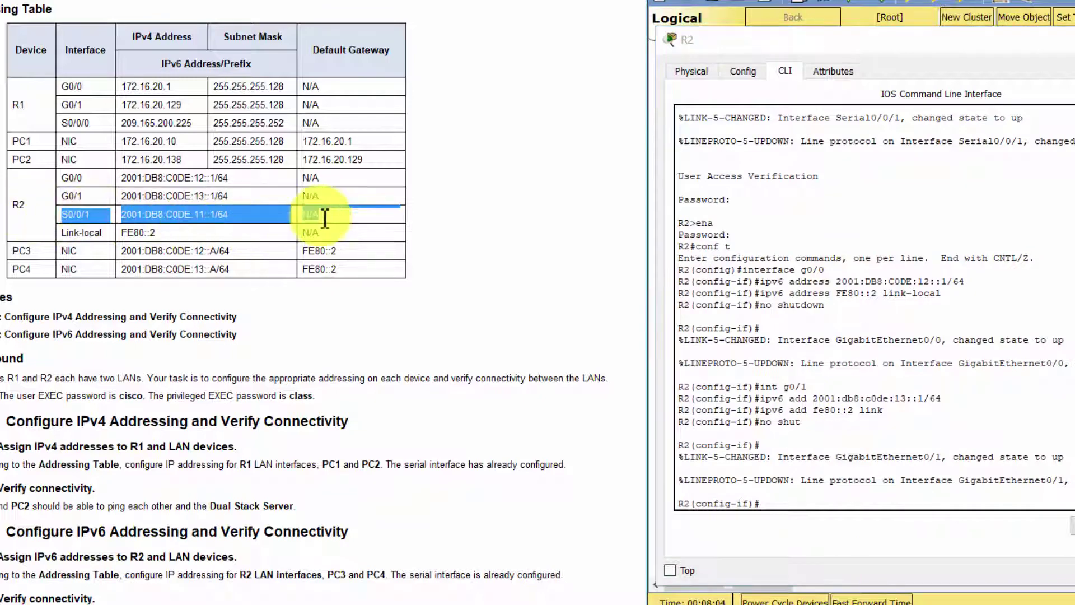
{"action": "left_click", "coordinate": [795, 507]}
{"action": "type", "text": "int"}
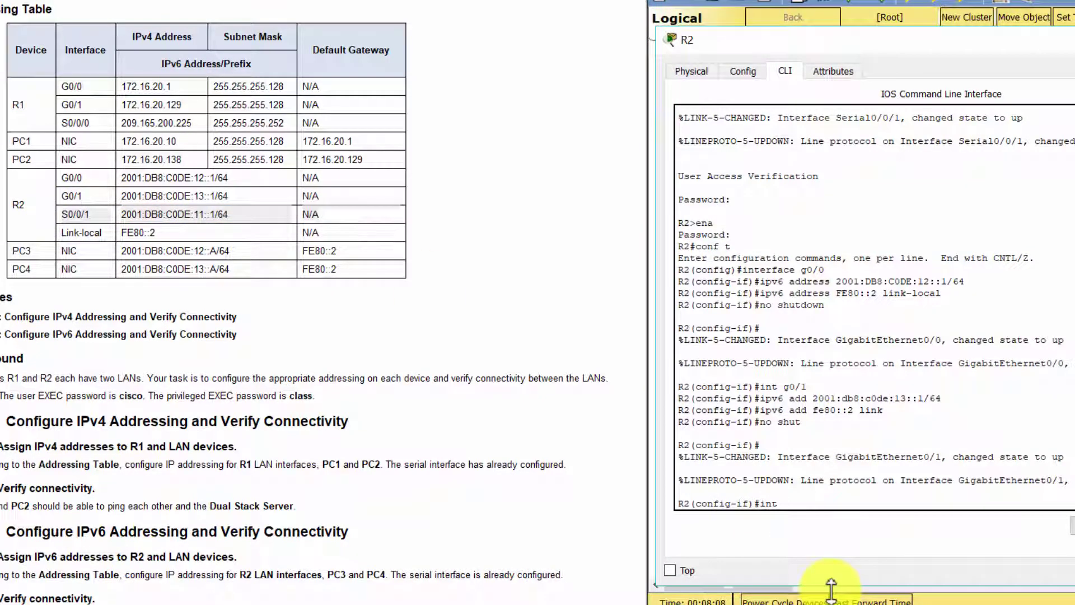
{"action": "type", "text": " s0/0/1"}
{"action": "key", "text": "Return"}
{"action": "type", "text": "ipv6 add "}
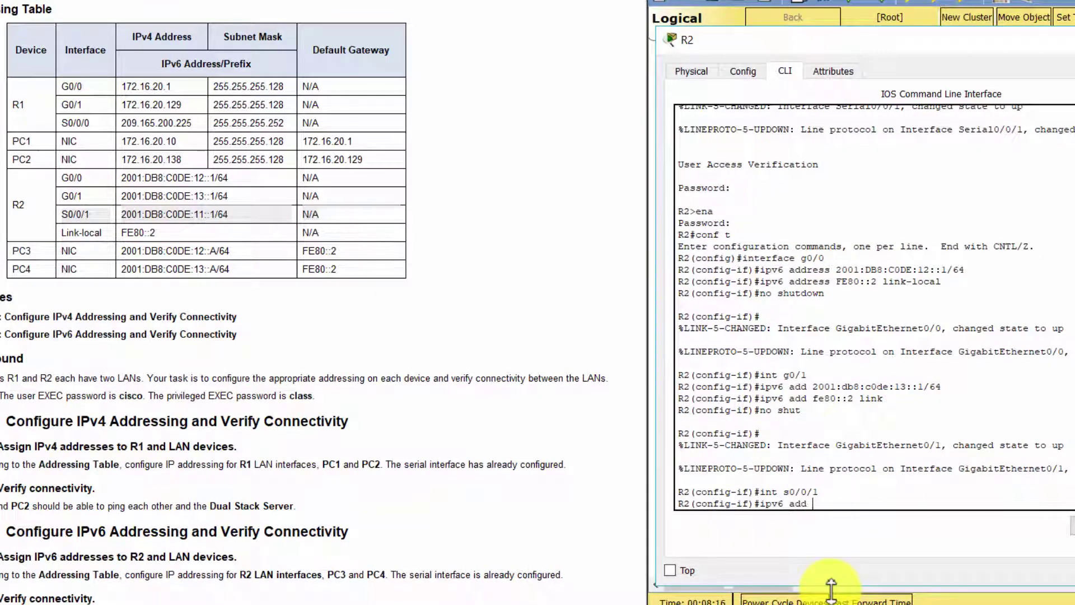
{"action": "type", "text": "2001:db8:c0de:11::1"}
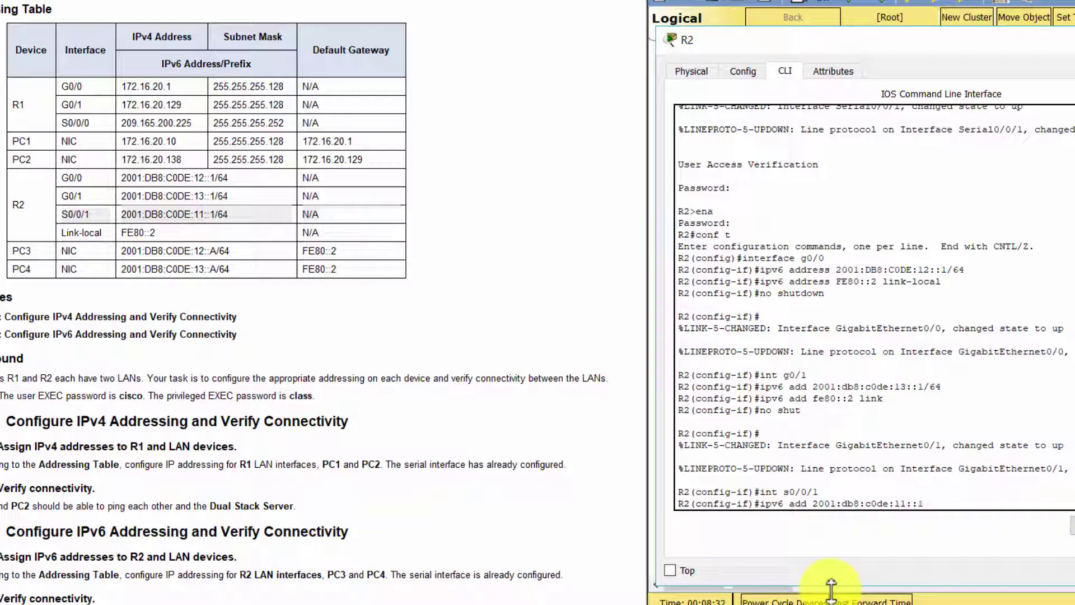
{"action": "type", "text": "/64"}
{"action": "key", "text": "Return"}
{"action": "type", "text": "ipv"}
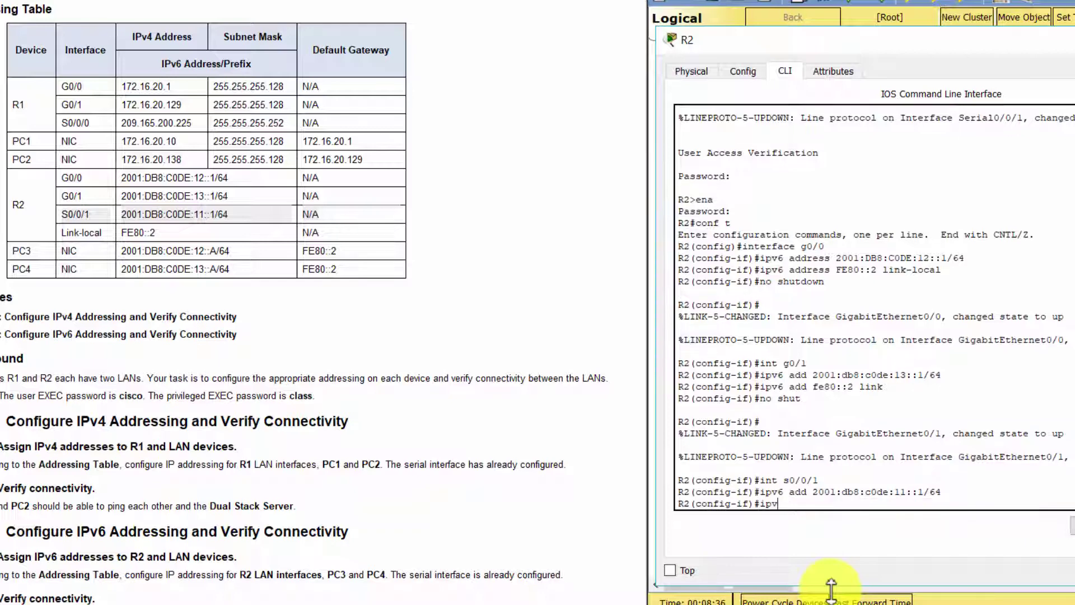
{"action": "type", "text": "6 add fe80::2 link"}
{"action": "key", "text": "Return"}
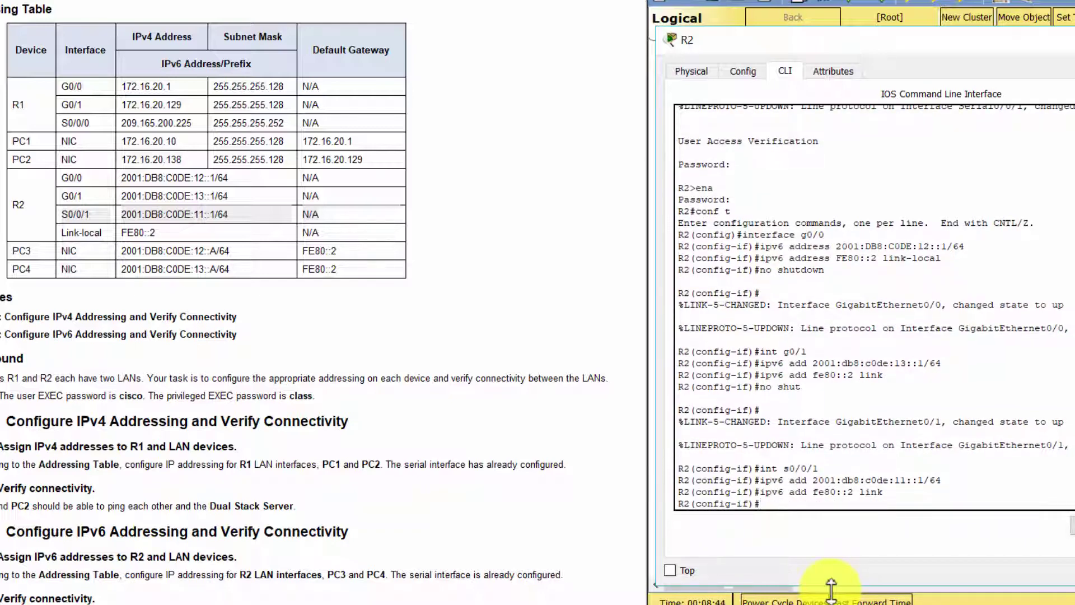
{"action": "type", "text": "no shut"}
Step: Execute no shut on S0/0/1 and close R2's device window
{"action": "key", "text": "Return"}
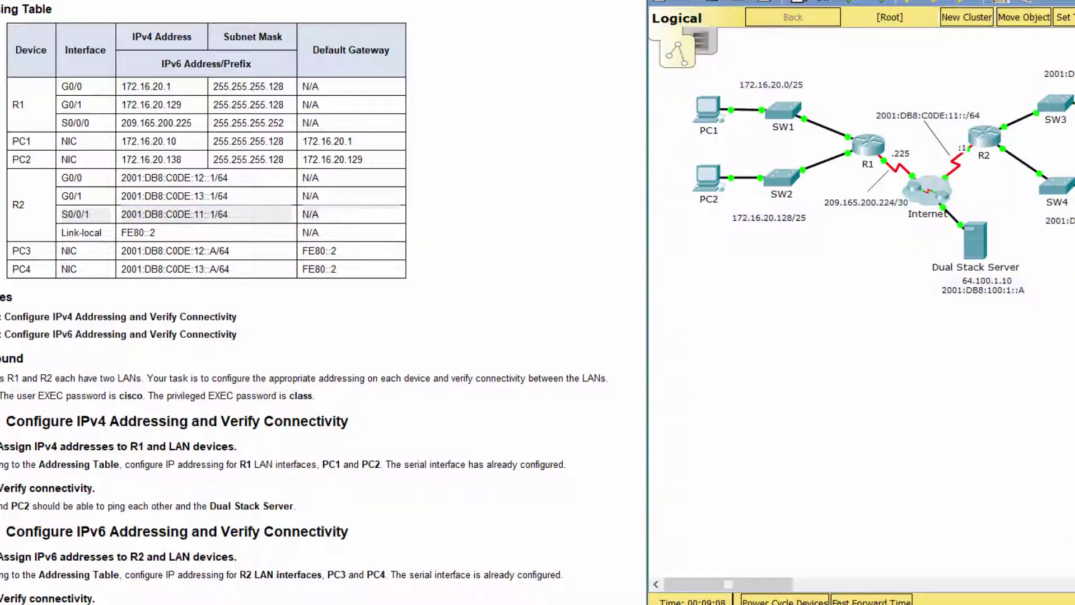
{"action": "left_click", "coordinate": [985, 81]}
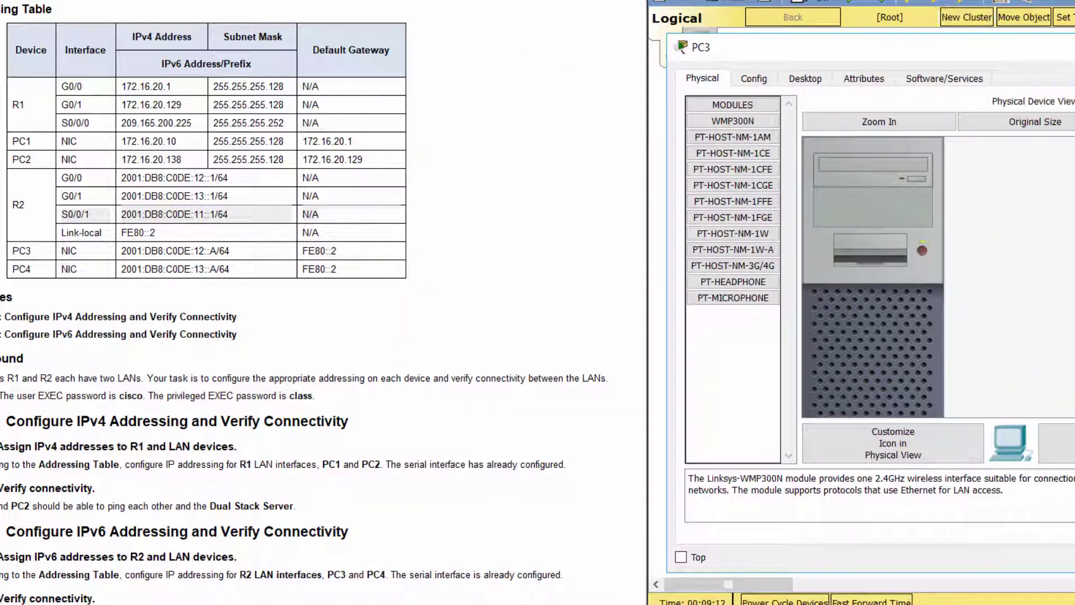
Step: Set PC3's static IPv6 address to 2001:db8:c0de:12::a with gateway fe80::2
{"action": "left_click", "coordinate": [802, 79]}
{"action": "left_click", "coordinate": [780, 115]}
{"action": "left_click", "coordinate": [983, 298]}
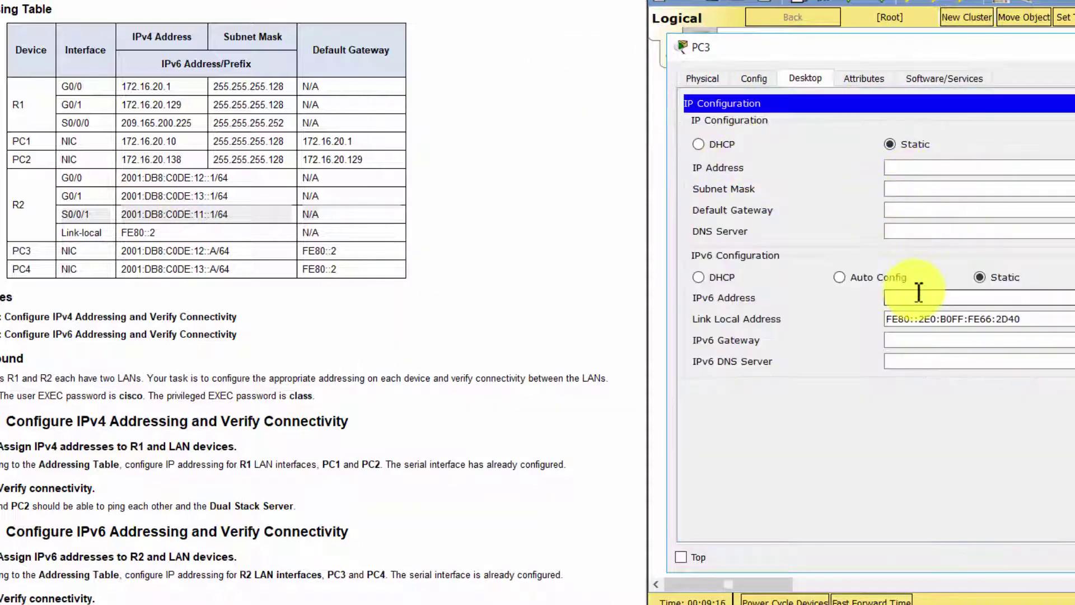
{"action": "left_click_drag", "start_coordinate": [9, 250], "coordinate": [313, 250]}
{"action": "left_click", "coordinate": [922, 301]}
{"action": "type", "text": "2001"}
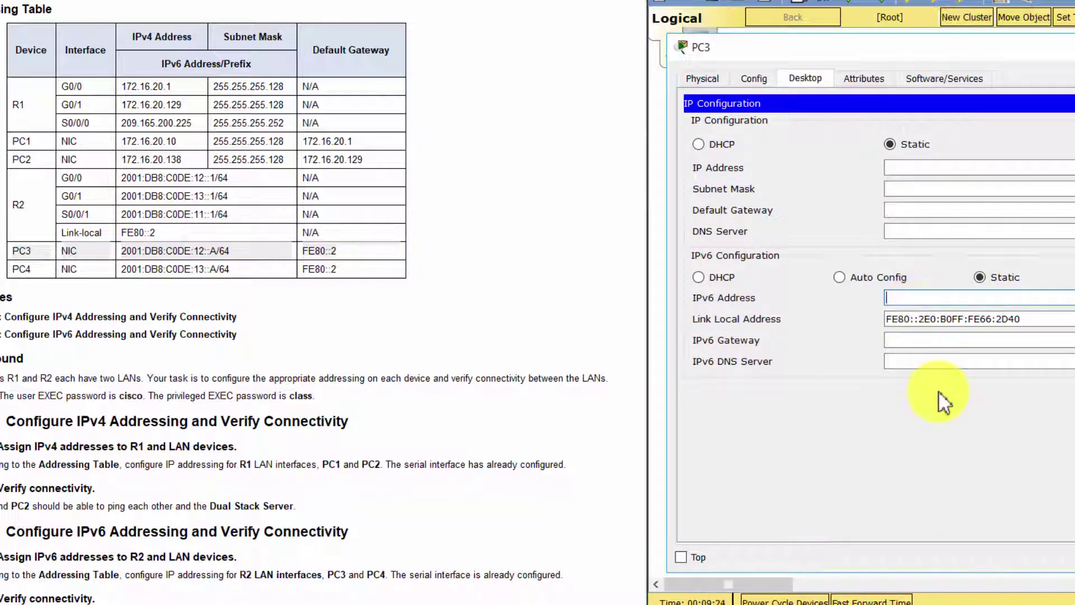
{"action": "type", "text": ":db8:c0de:12::a"}
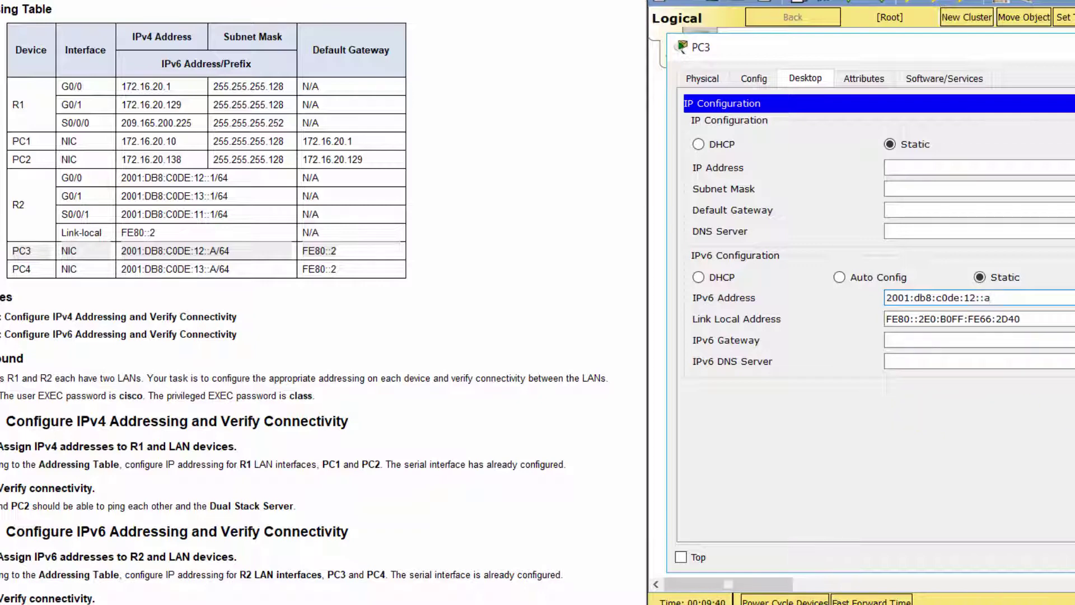
{"action": "key", "text": "Tab"}
{"action": "key", "text": "Tab"}
{"action": "type", "text": "fe"}
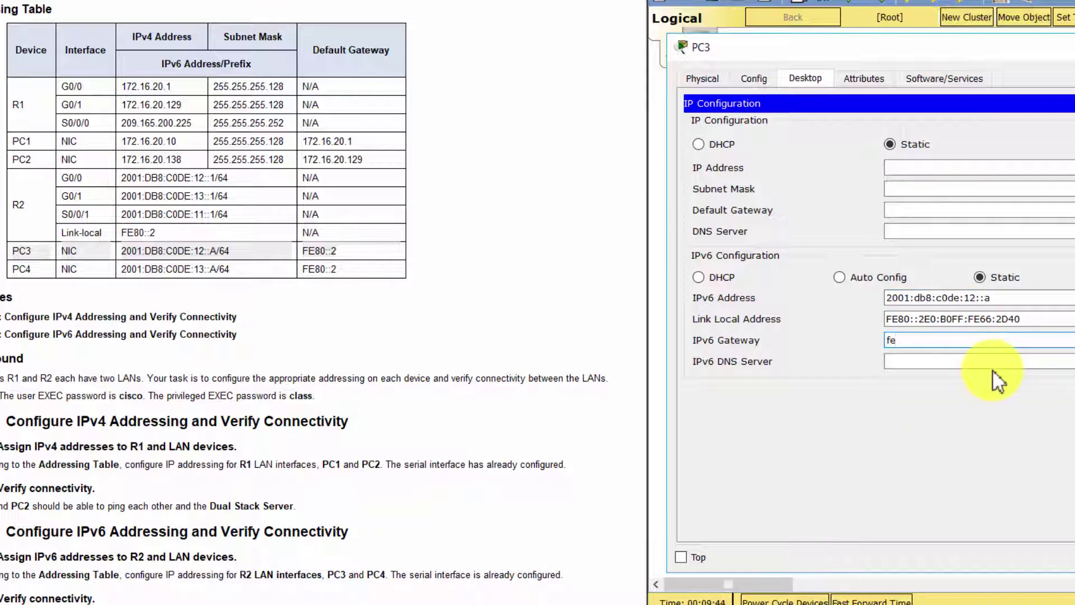
{"action": "type", "text": "80::2"}
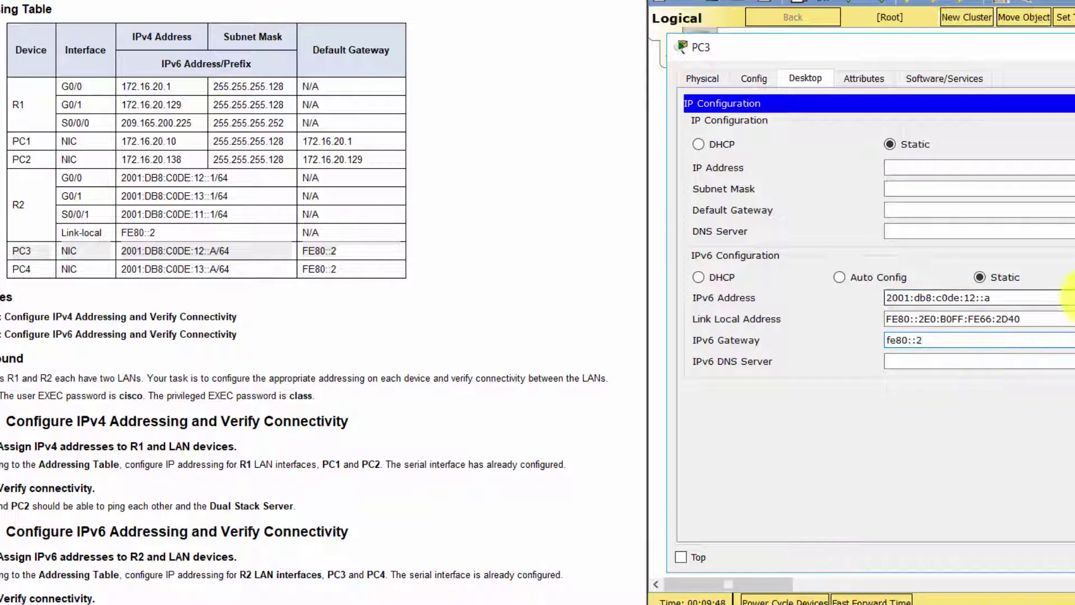
{"action": "left_click", "coordinate": [1072, 47]}
Step: Enter IPv6 address 2001:db80:c0de:13::a and gateway fe80::2 in PC4's IP Configuration
{"action": "left_click", "coordinate": [1058, 93]}
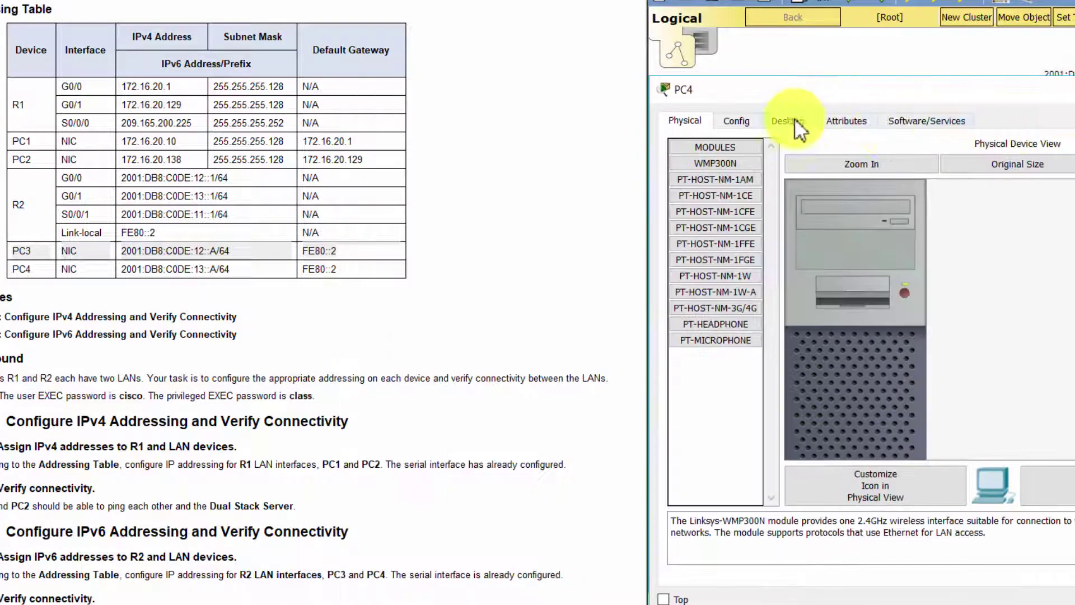
{"action": "left_click", "coordinate": [787, 121]}
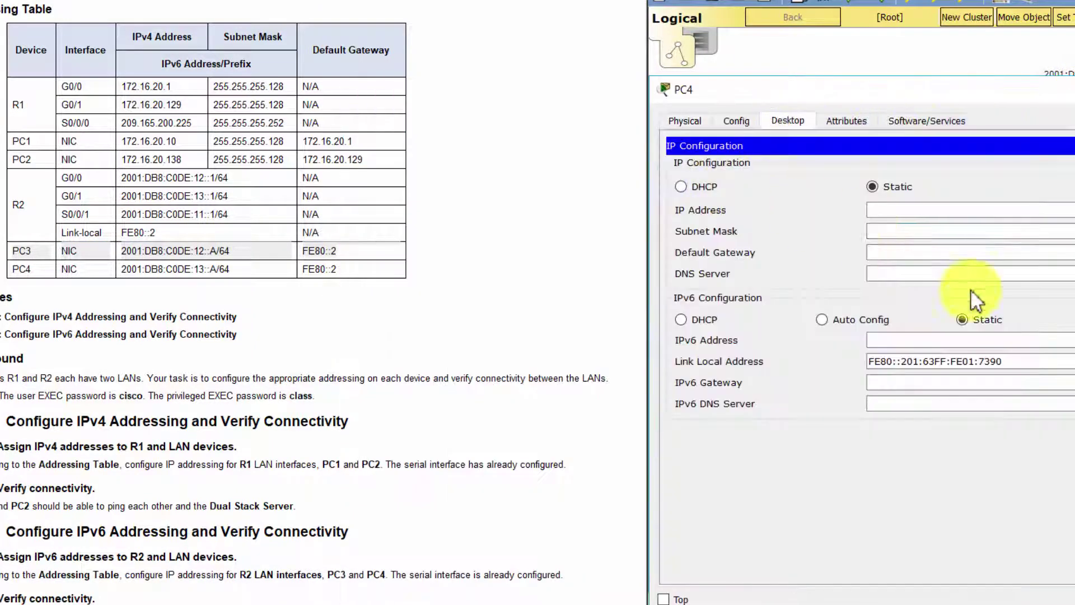
{"action": "left_click", "coordinate": [970, 285]}
{"action": "left_click_drag", "start_coordinate": [17, 274], "coordinate": [377, 271]}
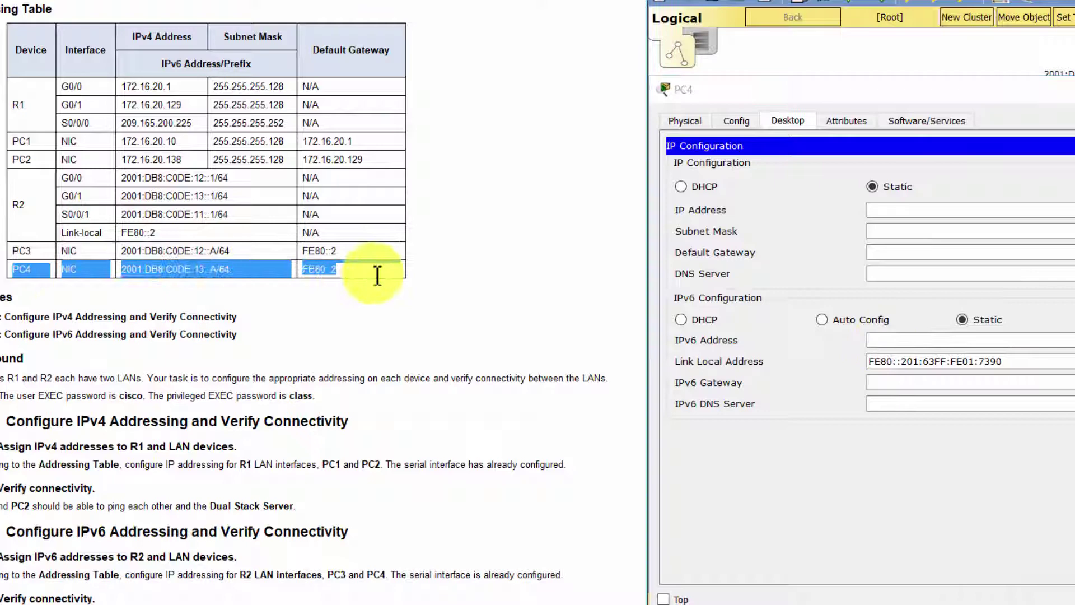
{"action": "left_click", "coordinate": [896, 340]}
{"action": "type", "text": "2001:db"}
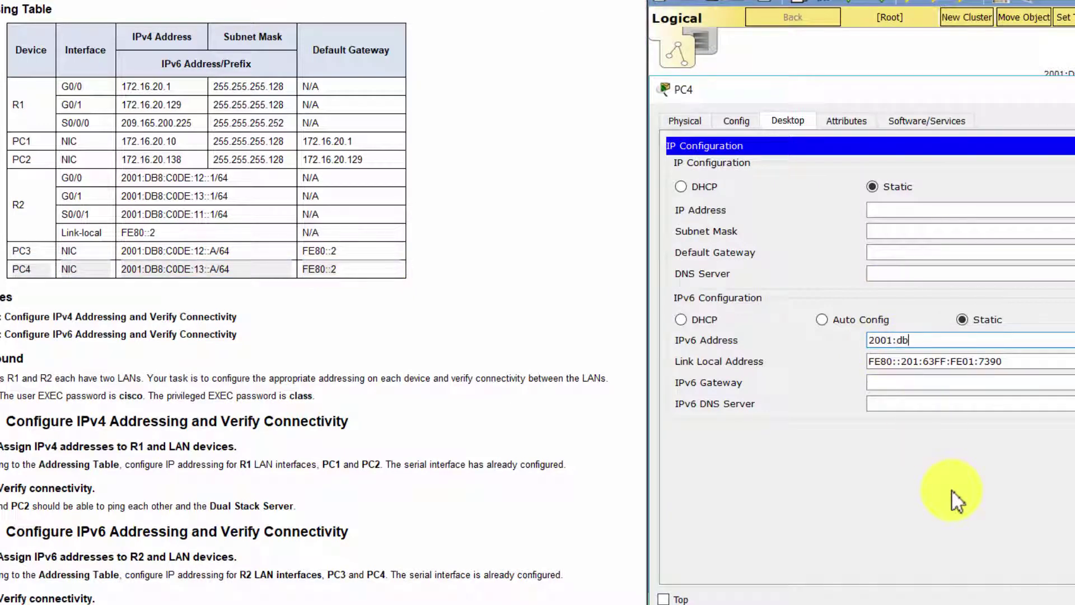
{"action": "type", "text": "80:c0de:13::a"}
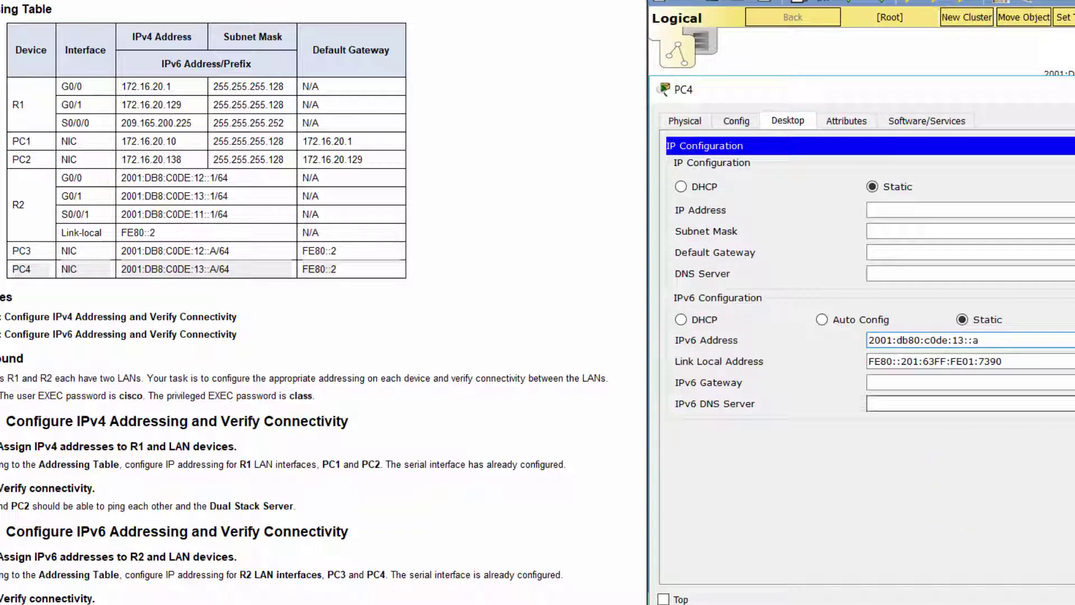
{"action": "key", "text": "Tab"}
{"action": "key", "text": "Tab"}
{"action": "type", "text": "fe80::2"}
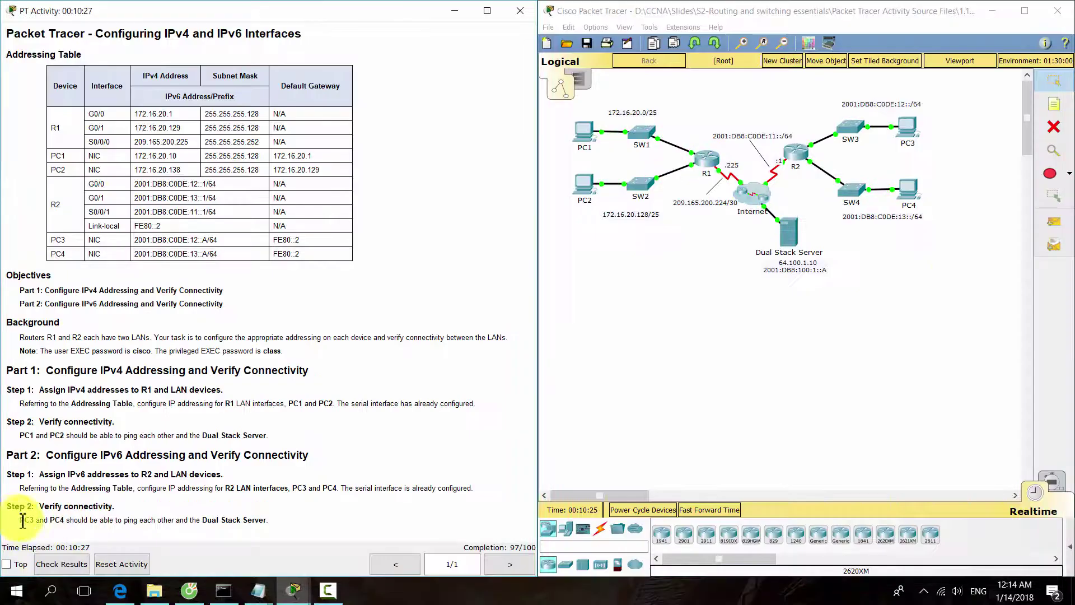
Step: Remove the stray 0 after DB8 so PC4's IPv6 address reads 2001:DB8:C0DE:13::A
{"action": "left_click_drag", "start_coordinate": [0, 599], "coordinate": [11, 604]}
{"action": "left_click_drag", "start_coordinate": [53, 512], "coordinate": [160, 516]}
{"action": "left_click", "coordinate": [161, 515]}
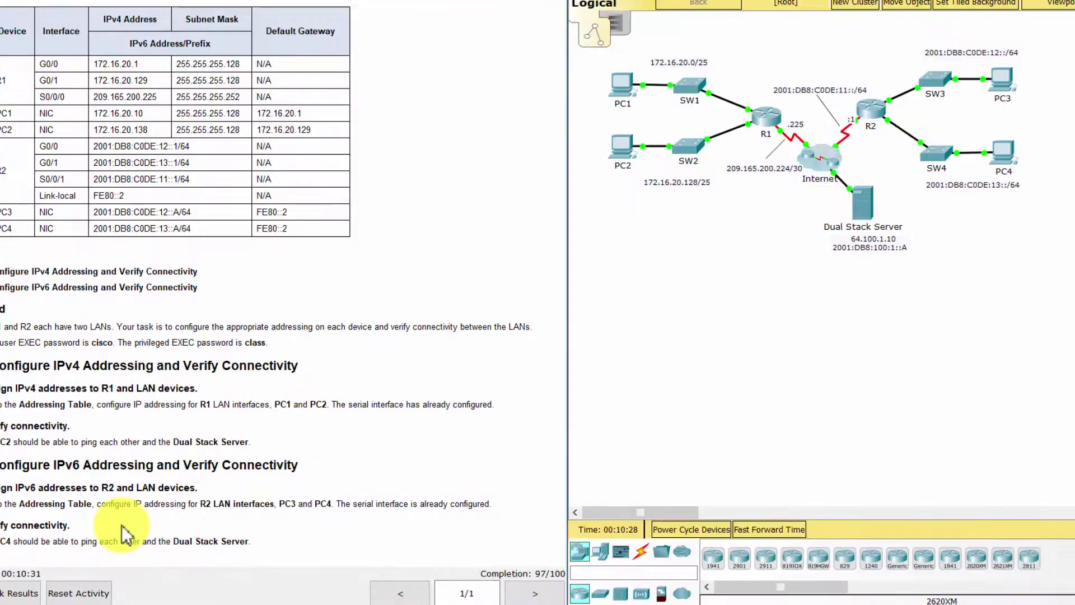
{"action": "left_click", "coordinate": [1003, 153]}
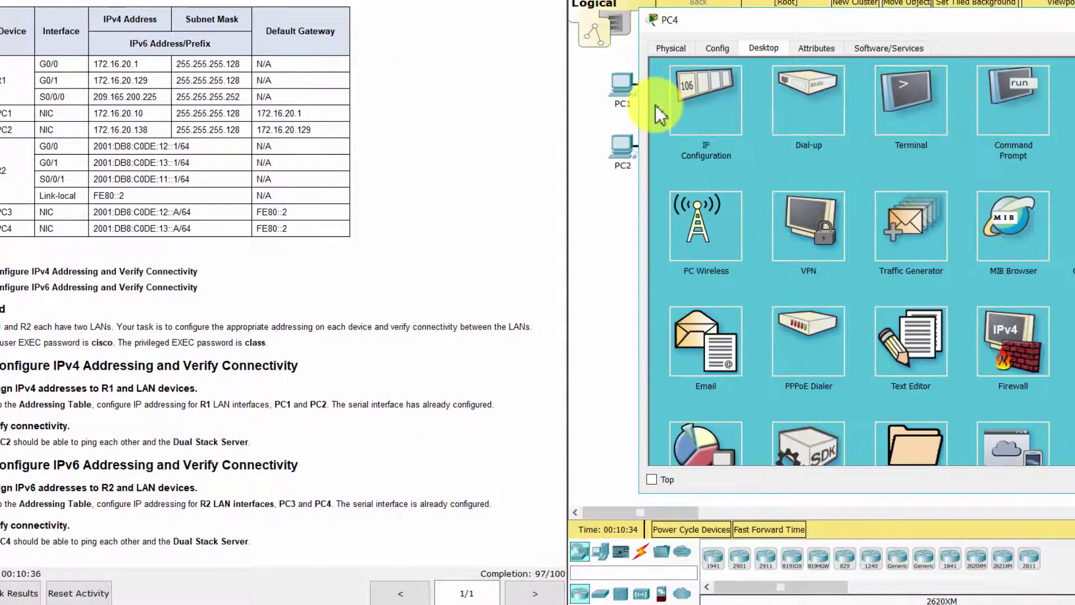
{"action": "left_click", "coordinate": [702, 104]}
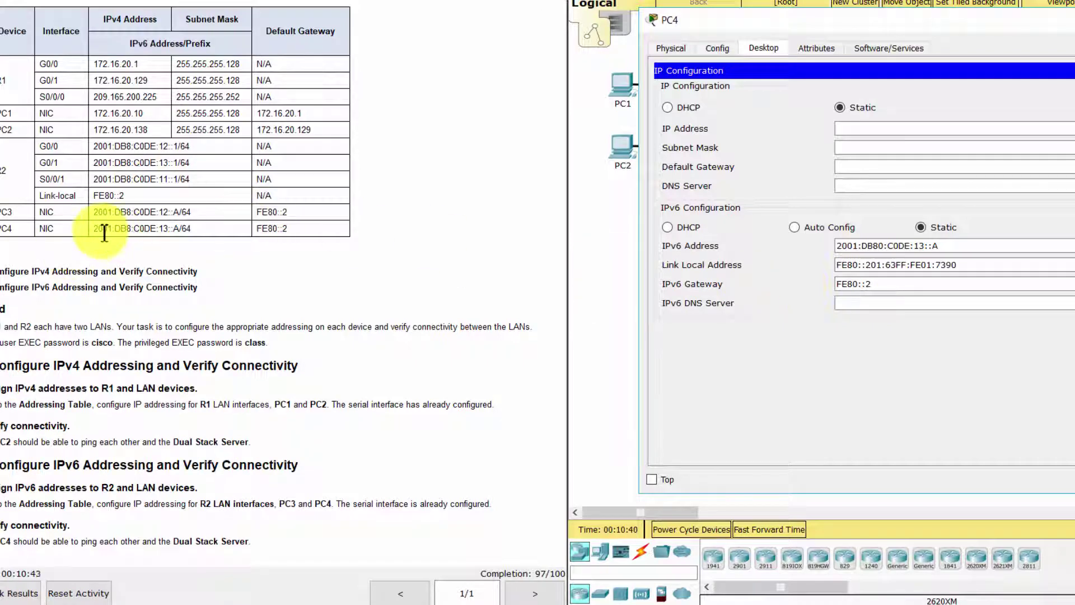
{"action": "left_click_drag", "start_coordinate": [98, 228], "coordinate": [291, 253]}
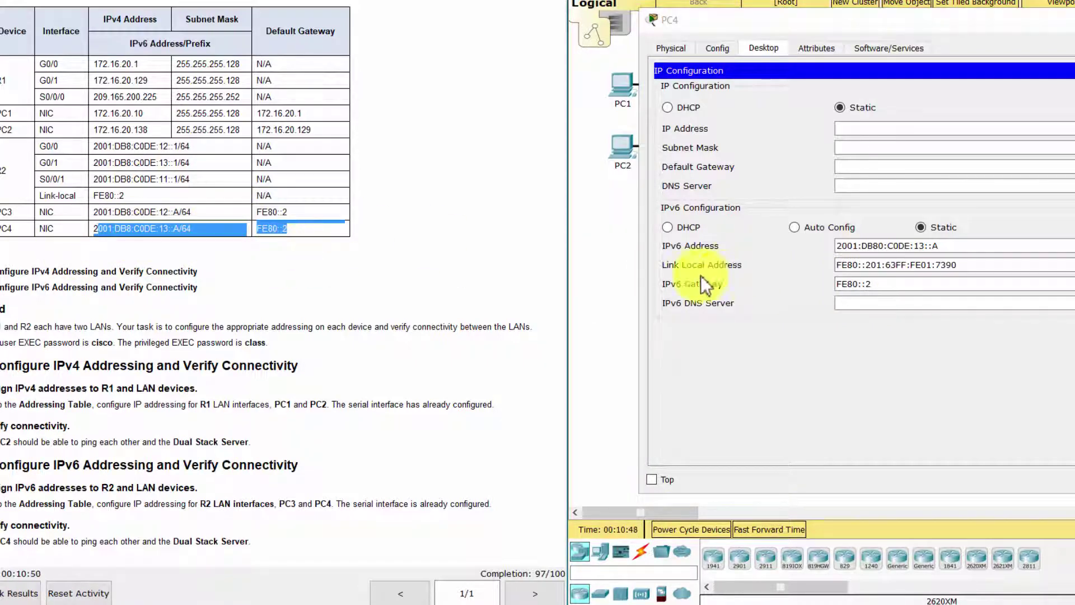
{"action": "left_click", "coordinate": [882, 247]}
{"action": "key", "text": "BackSpace"}
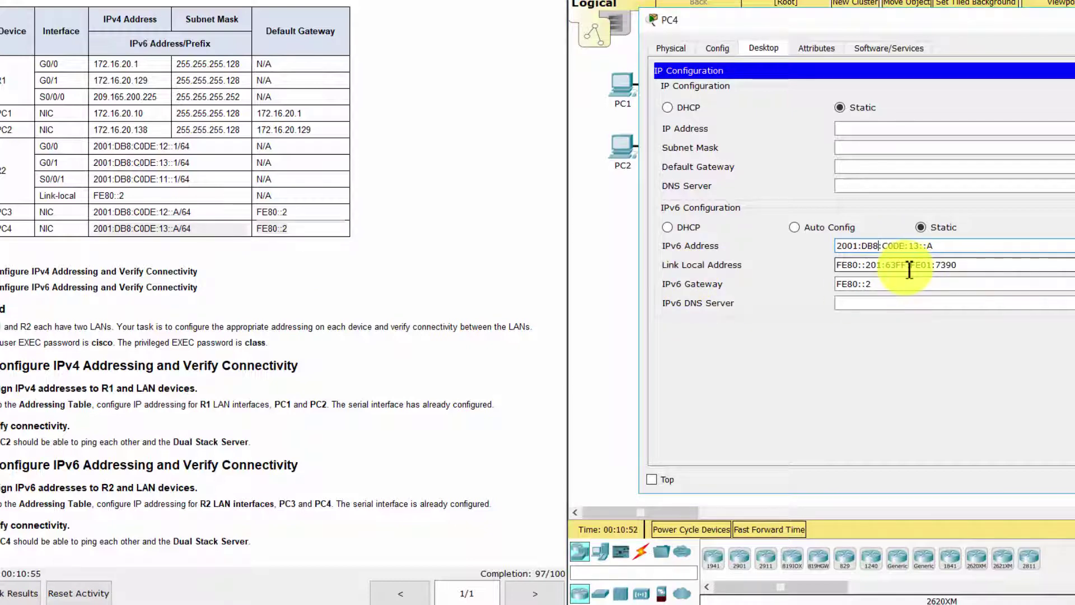
{"action": "left_click_drag", "start_coordinate": [929, 34], "coordinate": [886, 42]}
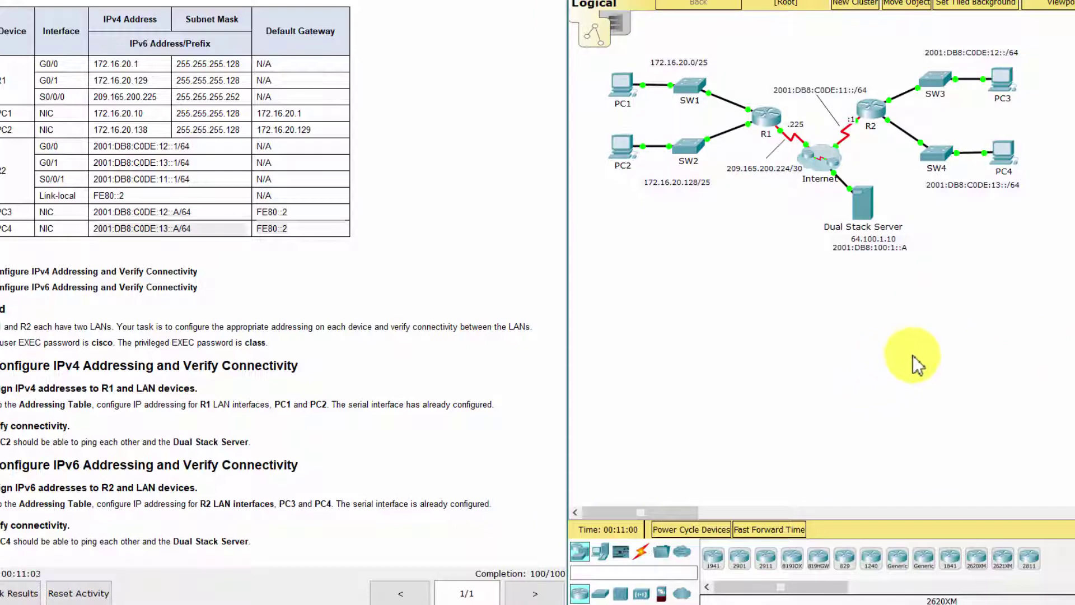
Step: From PC3's command prompt, ping 2001:db8:c0de:13::a and 2001:db8:100:1::a
{"action": "left_click", "coordinate": [1005, 82]}
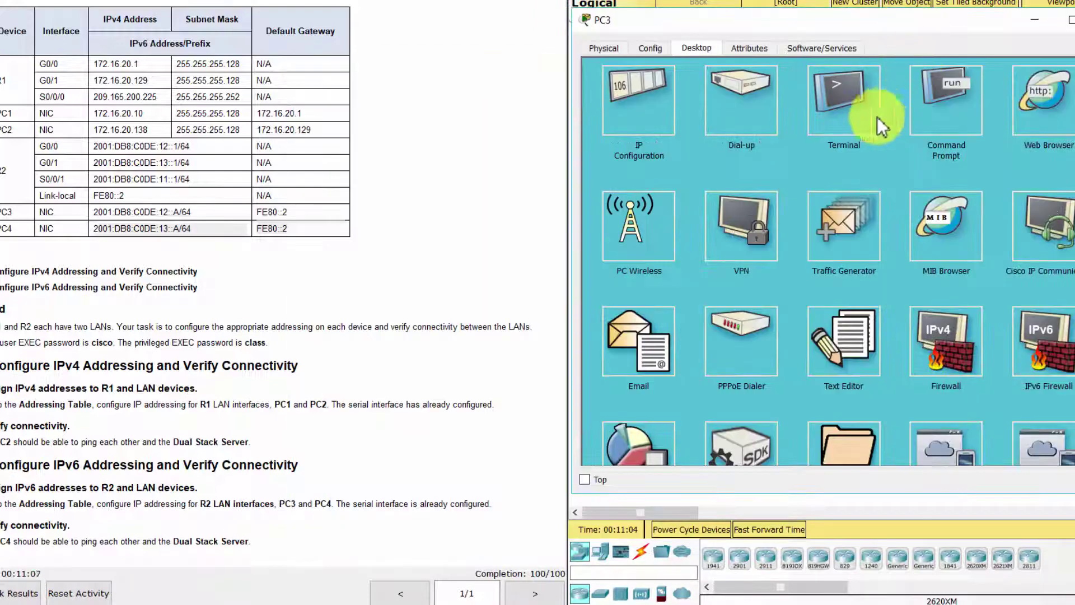
{"action": "left_click", "coordinate": [938, 94]}
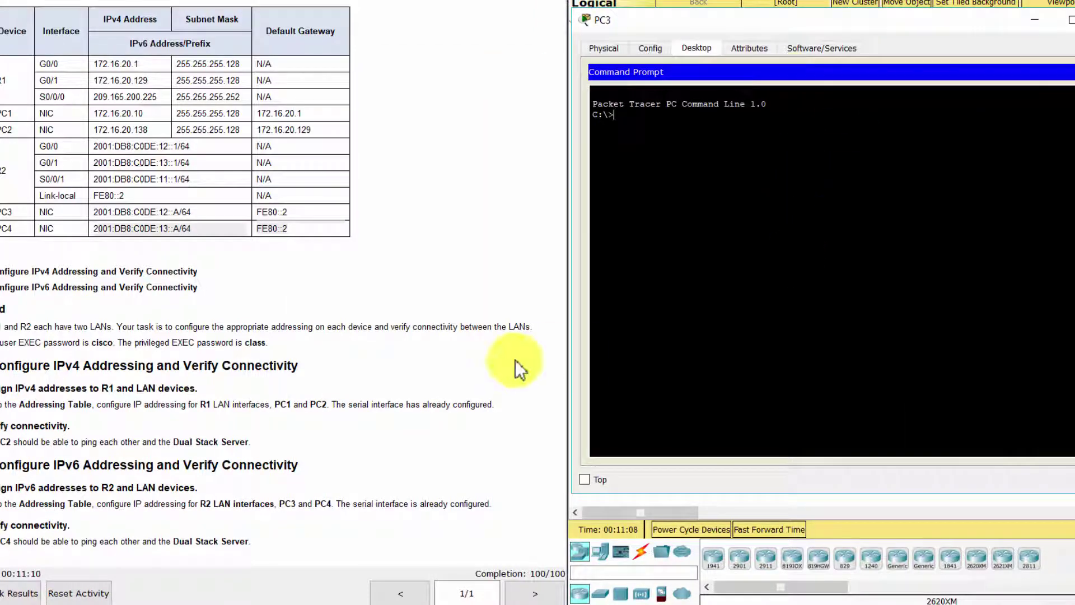
{"action": "type", "text": "ping "}
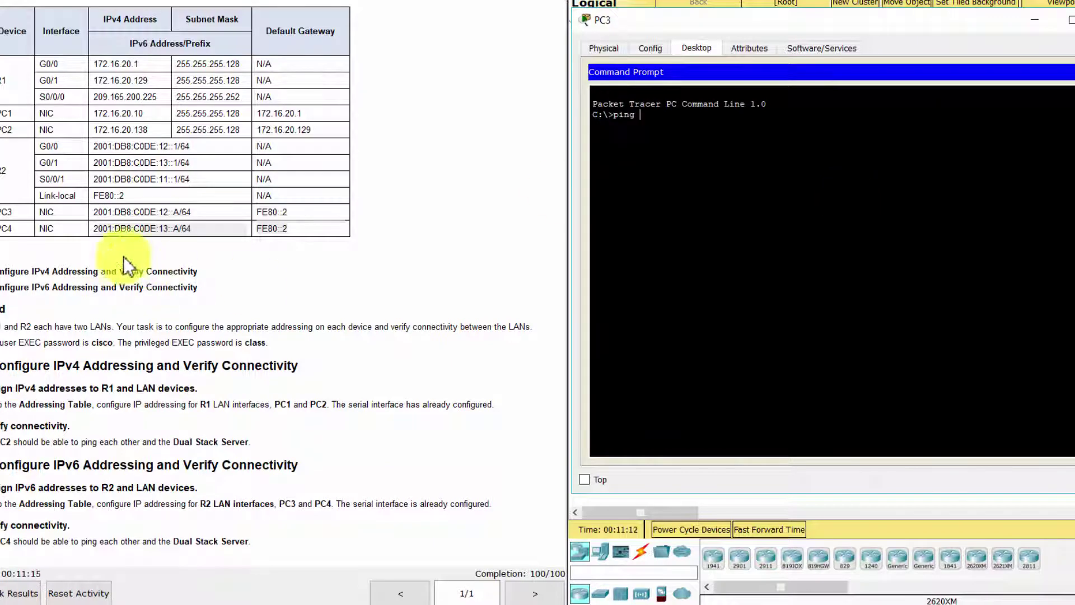
{"action": "type", "text": "2001:db"}
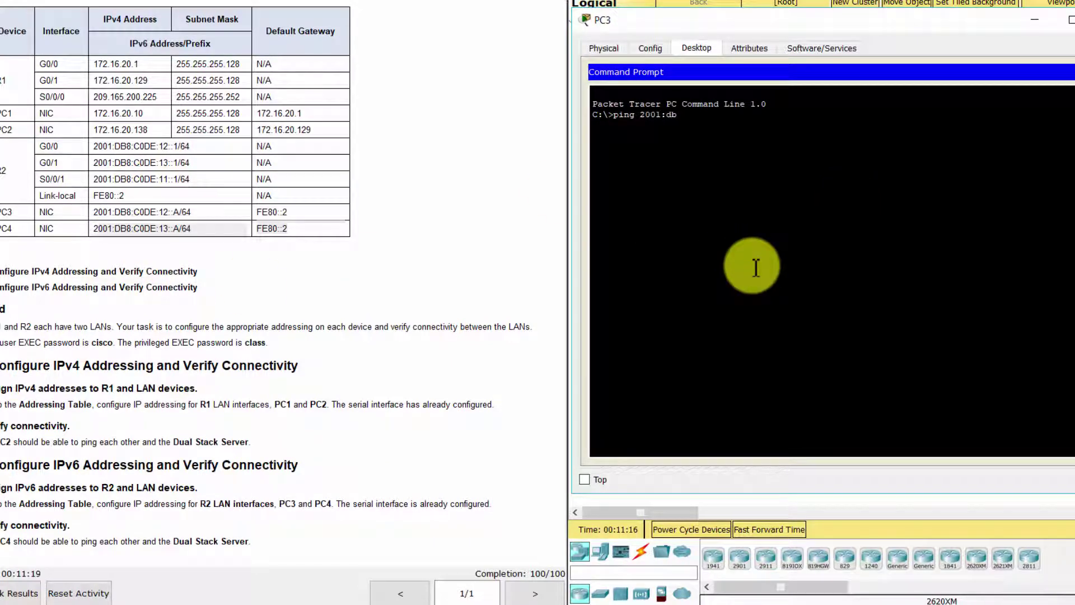
{"action": "type", "text": "8:c0de:13::a"}
{"action": "key", "text": "Return"}
{"action": "left_click_drag", "start_coordinate": [845, 26], "coordinate": [253, 3]}
{"action": "type", "text": "ping"}
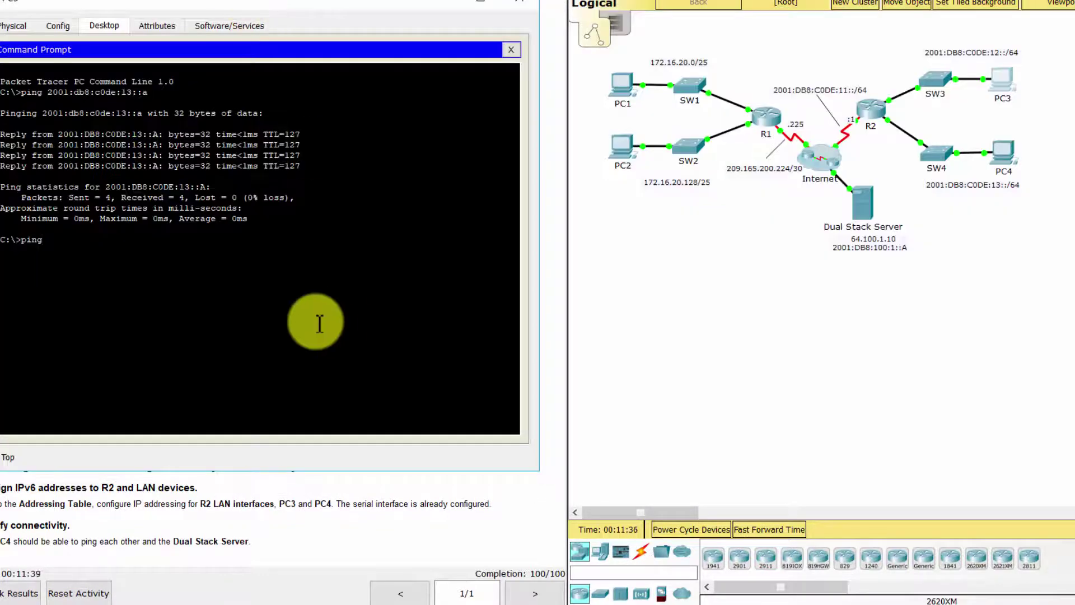
{"action": "type", "text": " 2001"}
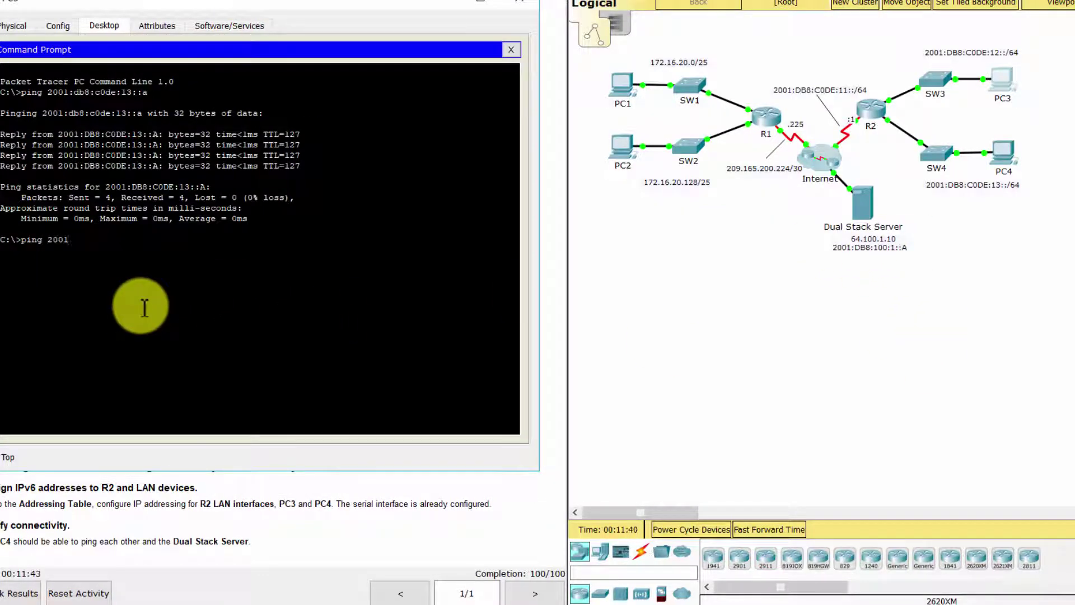
{"action": "type", "text": ":db8:100:1::a"}
{"action": "key", "text": "Return"}
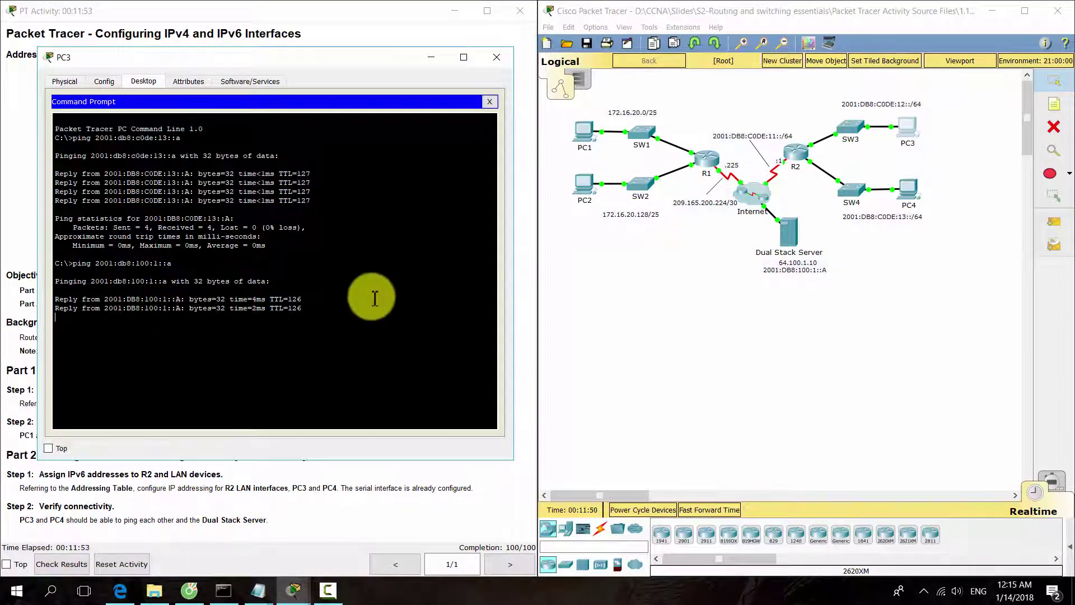